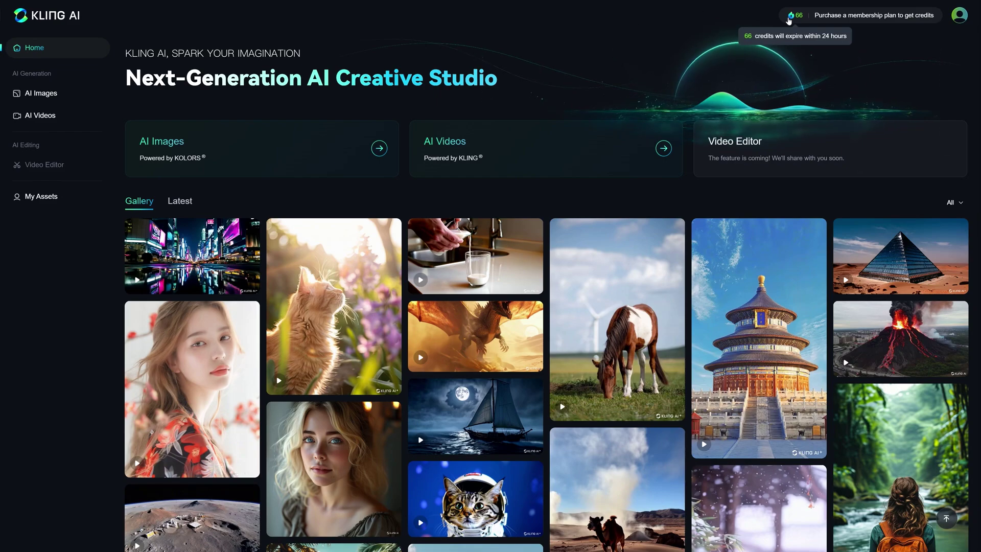
Open the gallery video of the woman with red blossoms, review its prompt and settings, and close its details.
scroll(447, 210, "down", 3)
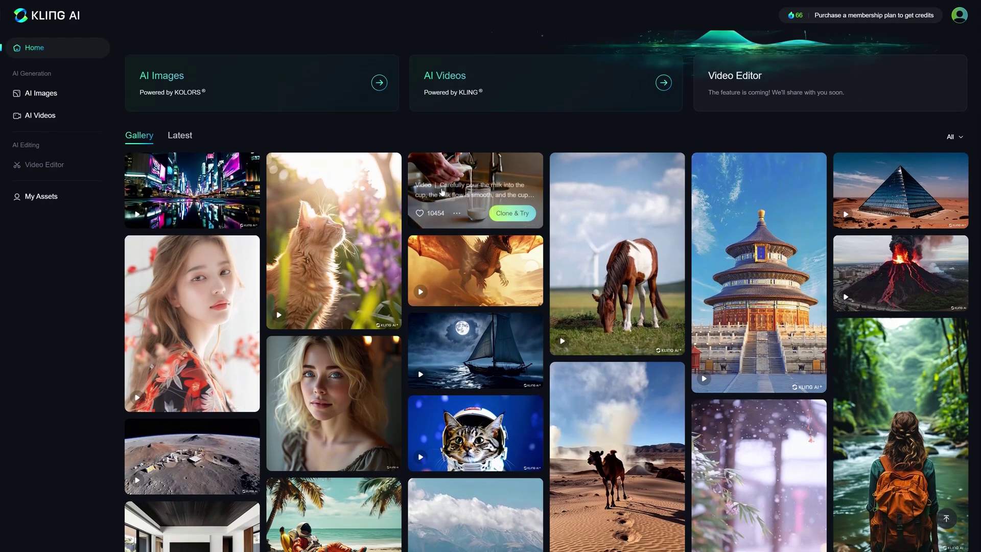
scroll(204, 184, "up", 3)
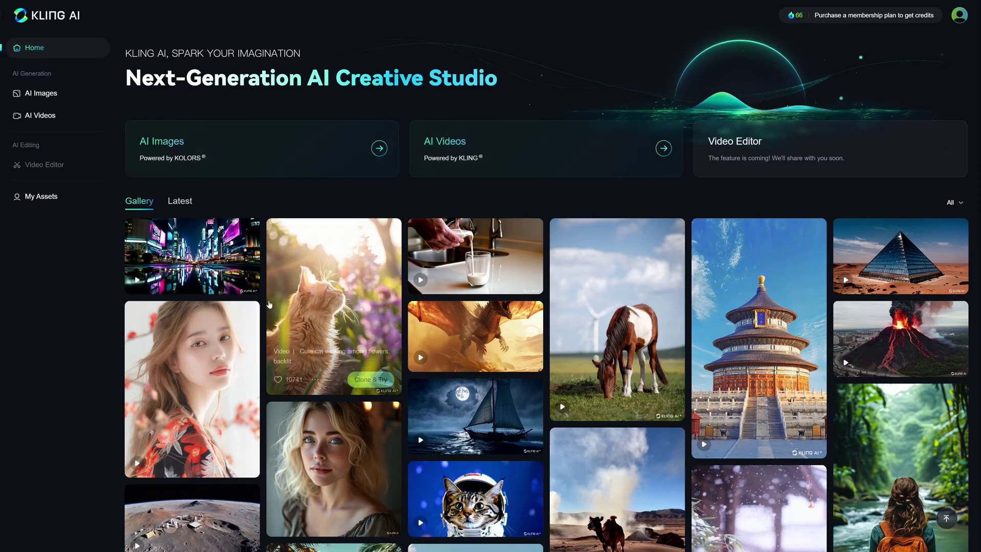
scroll(190, 319, "down", 1)
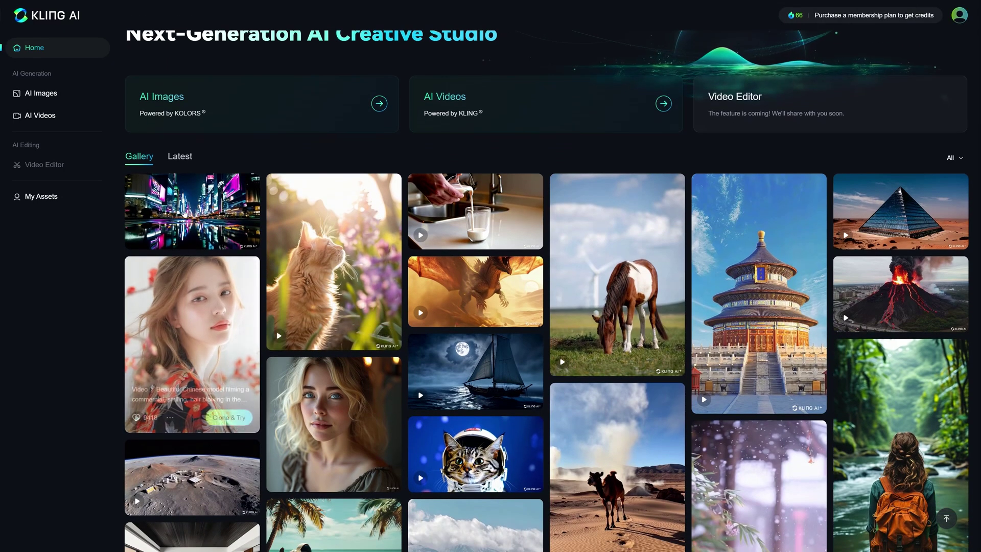
scroll(190, 319, "down", 2)
scroll(190, 319, "down", 1)
scroll(206, 280, "up", 1)
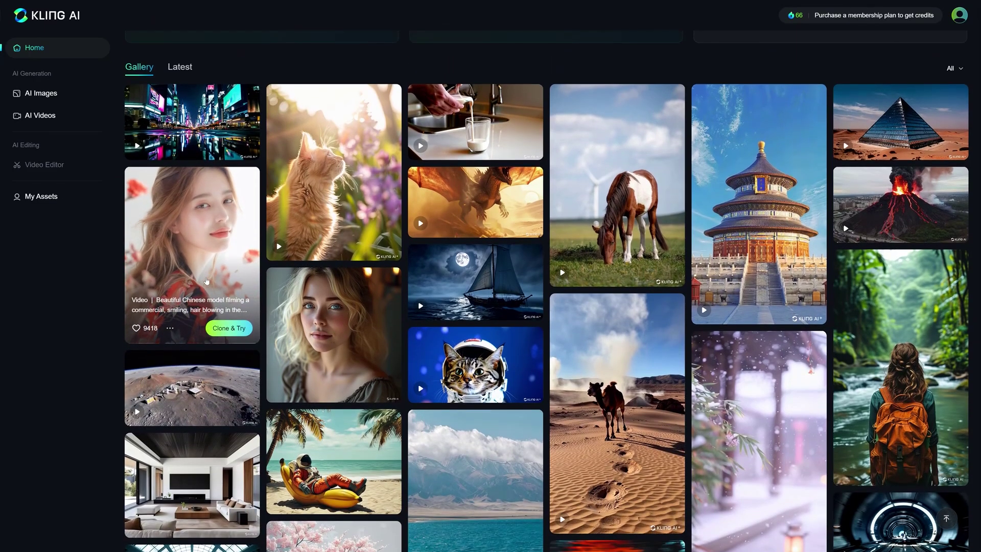
left_click(214, 223)
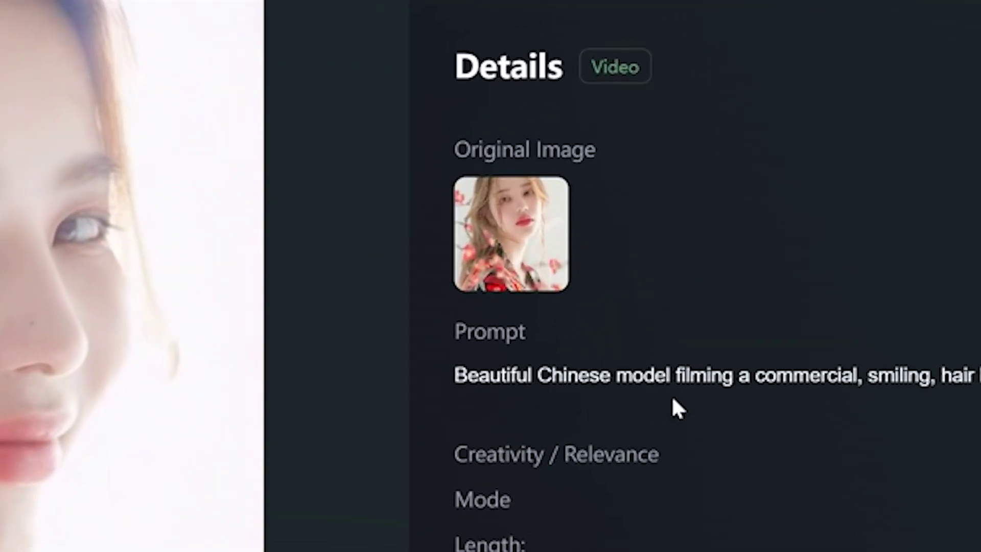
left_click_drag(675, 375, 848, 376)
left_click_drag(751, 176, 831, 177)
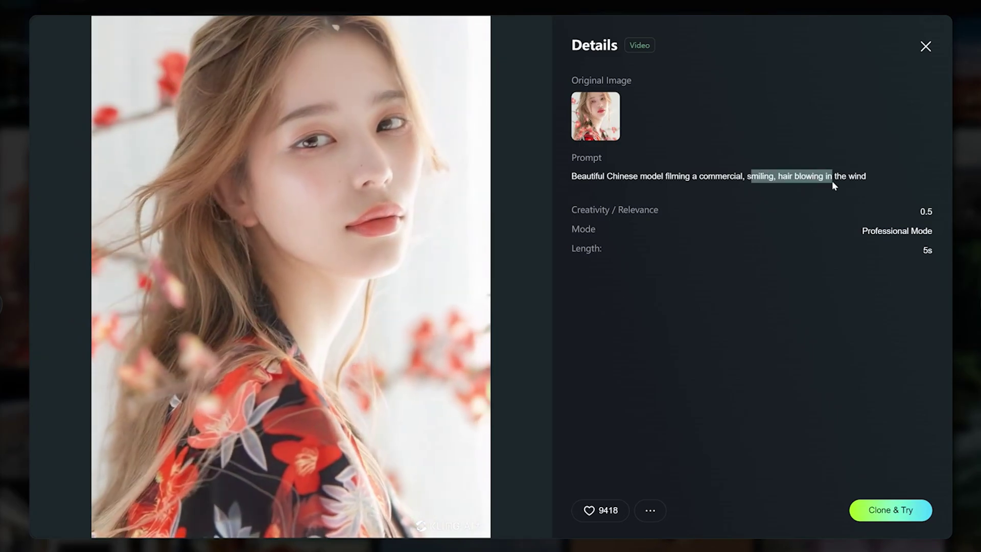
left_click(854, 138)
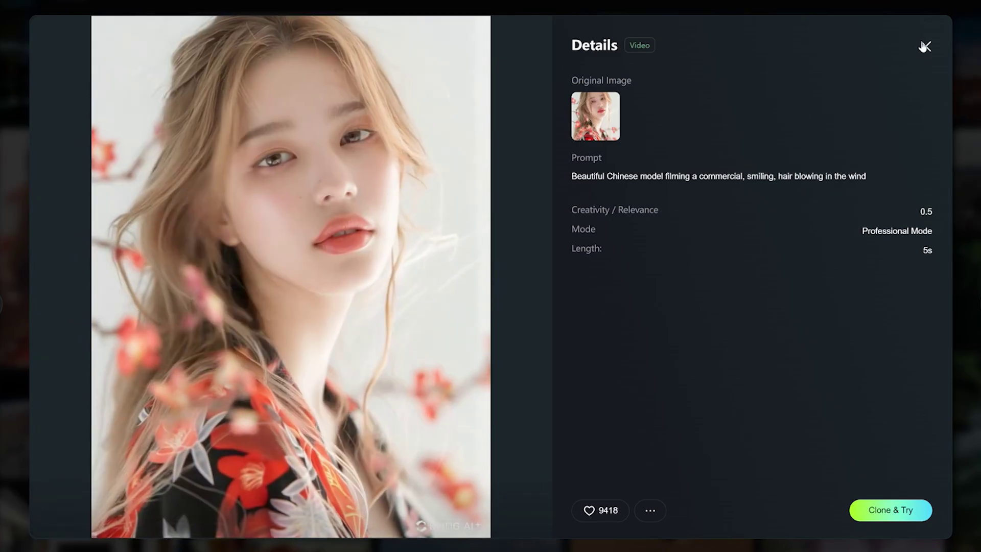
left_click(926, 46)
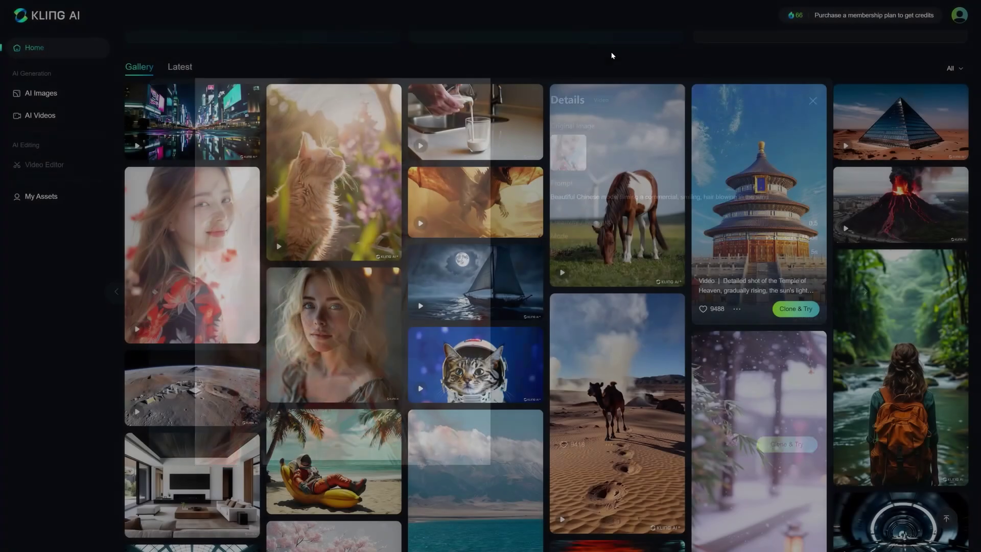
View the details and prompts of the hunting dragon and astronaut cat videos in the gallery.
left_click(497, 191)
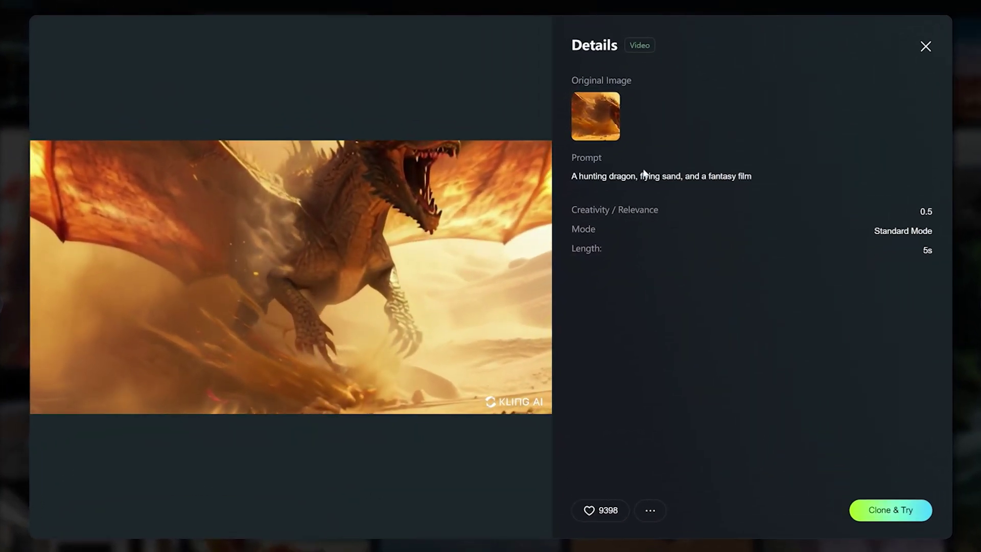
left_click_drag(641, 176, 736, 177)
left_click(737, 177)
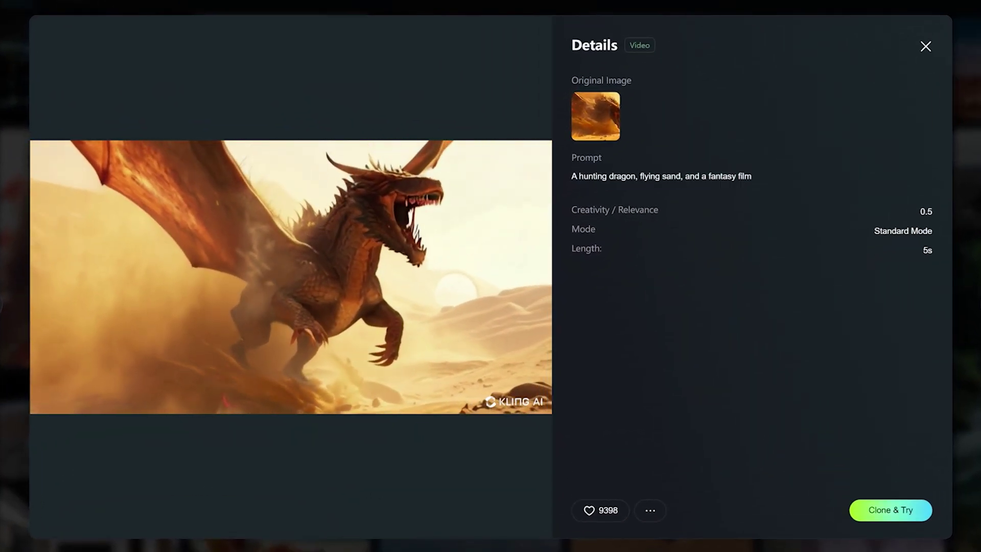
mouse_move(406, 97)
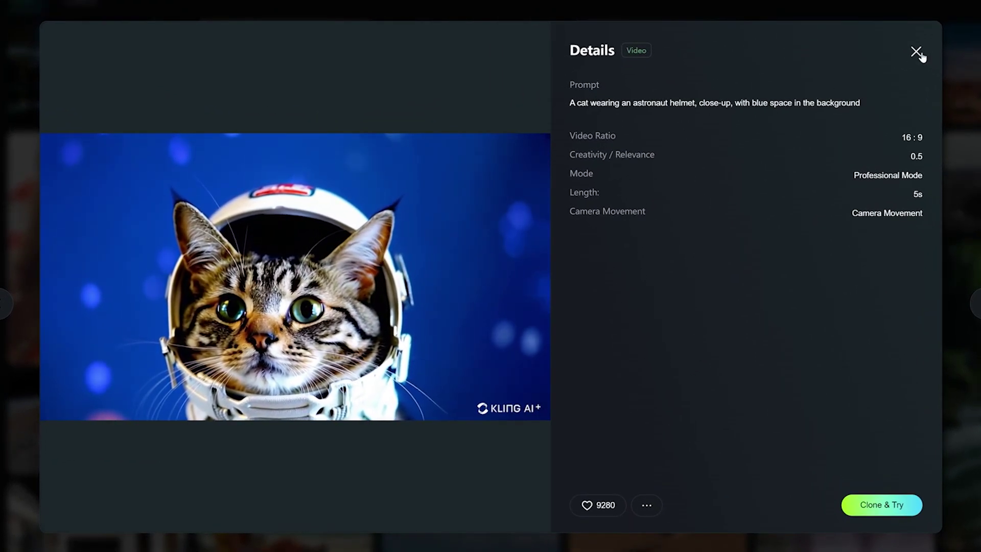
left_click(917, 52)
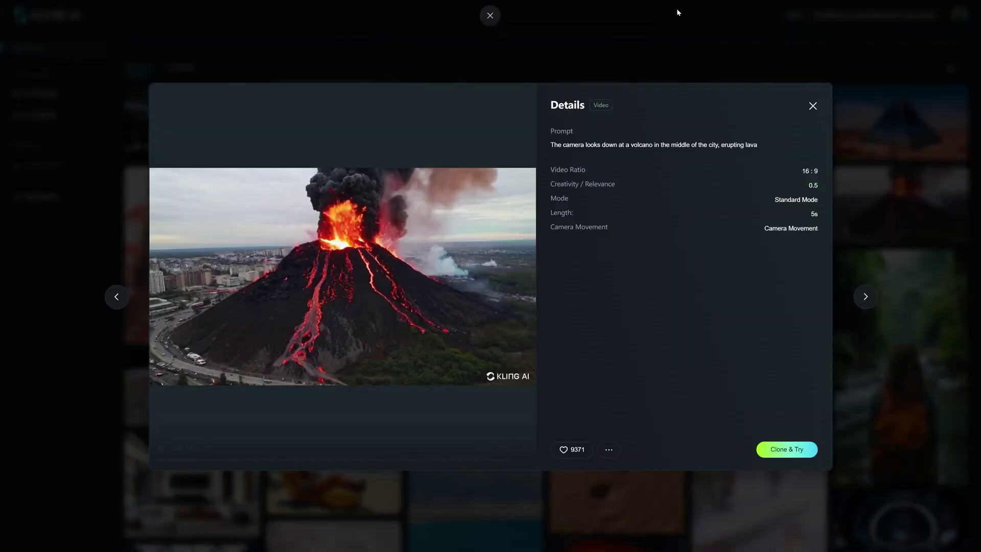
Read the prompt of the erupting volcano video and close its details.
left_click_drag(561, 144, 725, 145)
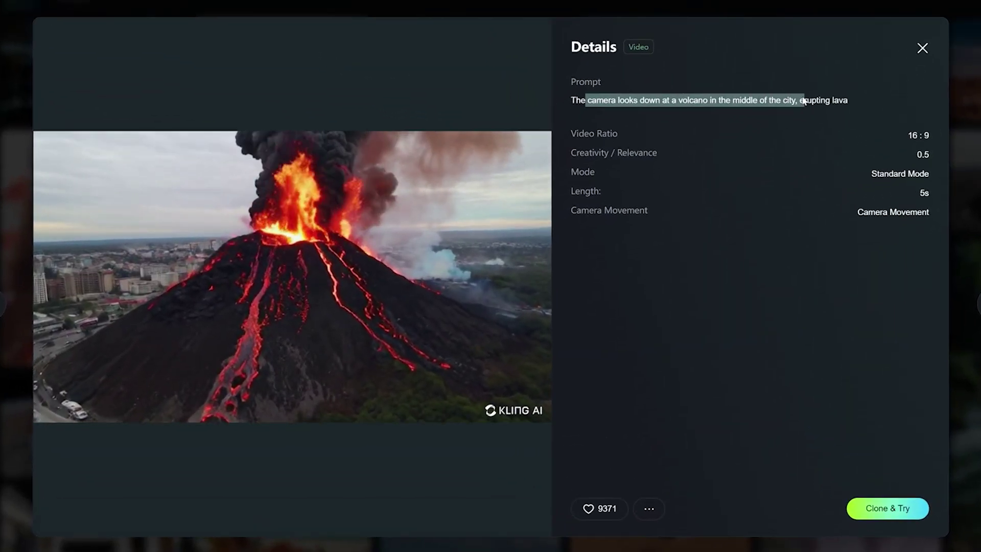
left_click(804, 100)
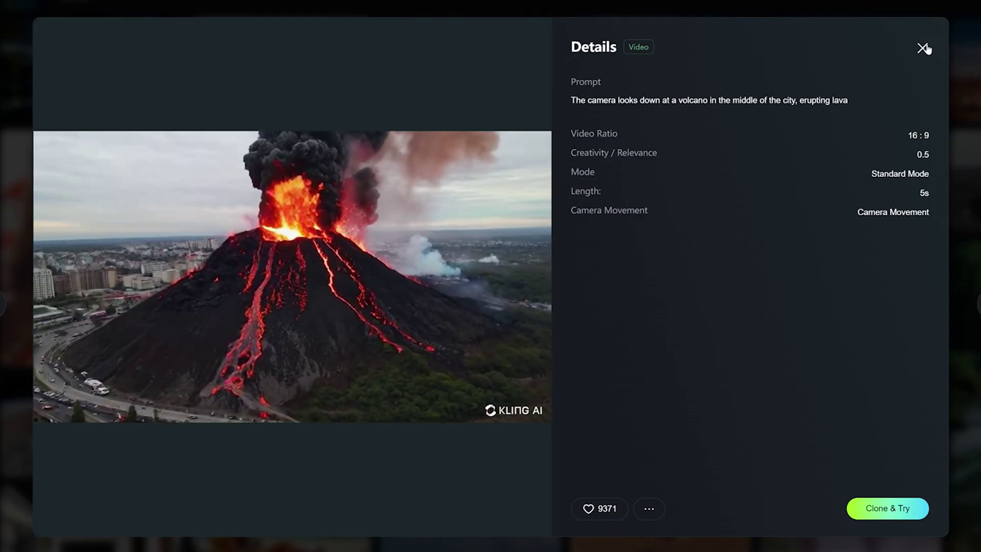
left_click(923, 48)
Find the swimming dog video further down the gallery, view its details, and close them.
scroll(578, 312, "down", 10)
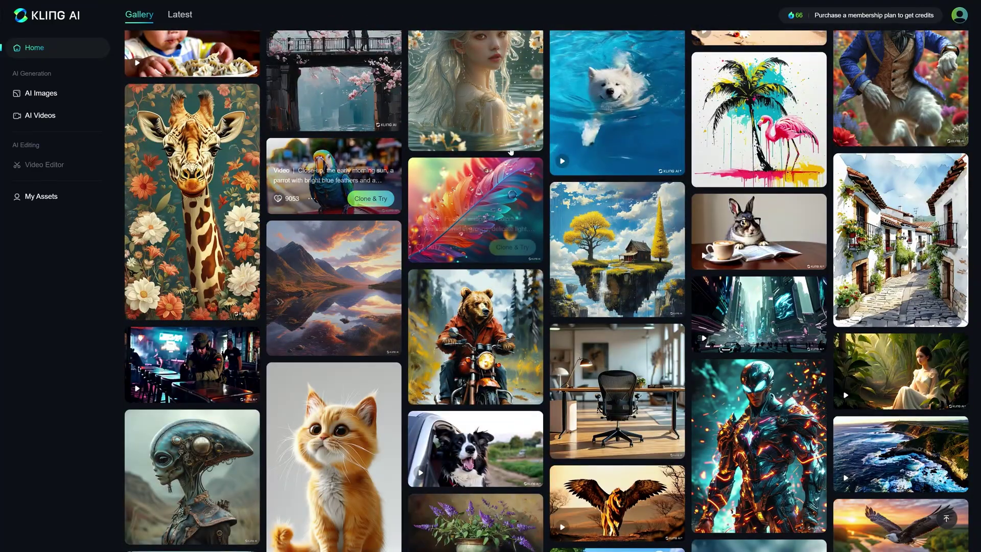
mouse_move(632, 93)
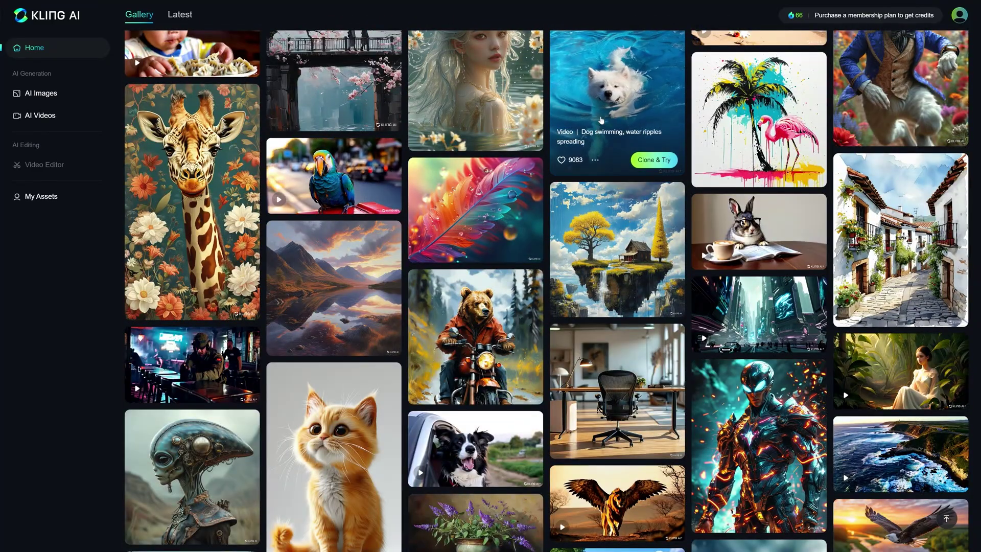
left_click(632, 93)
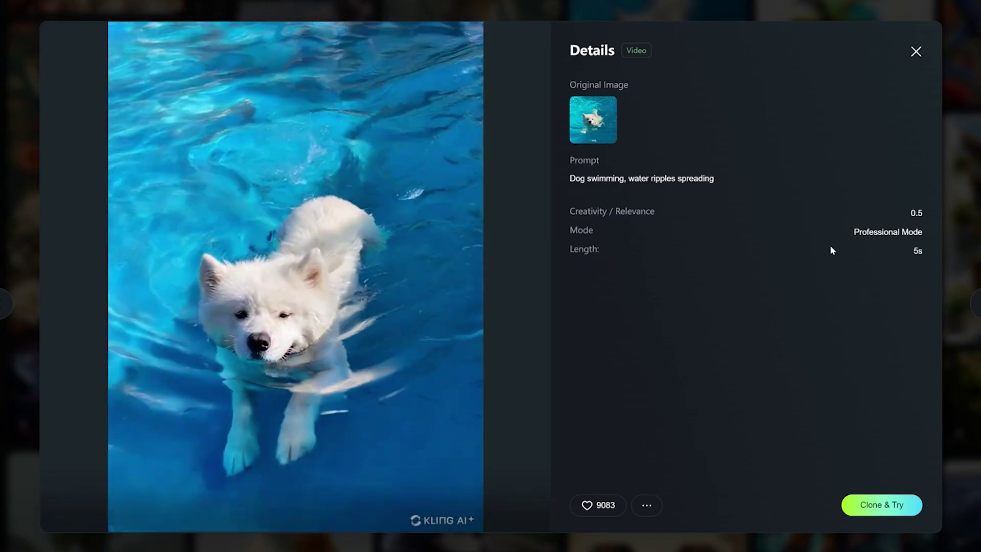
left_click(915, 52)
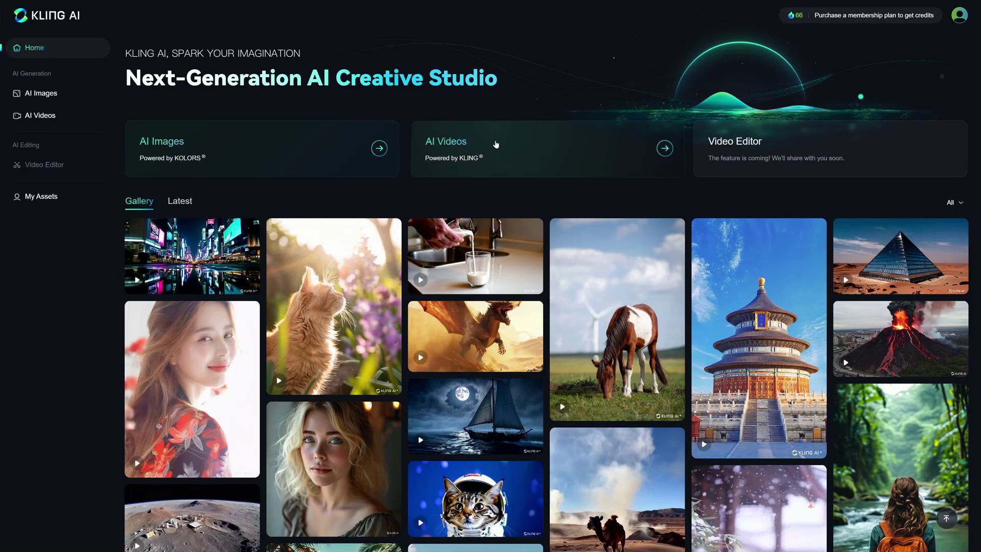
Open the AI Videos workspace and place the cursor in the empty Text to Video prompt.
left_click(515, 152)
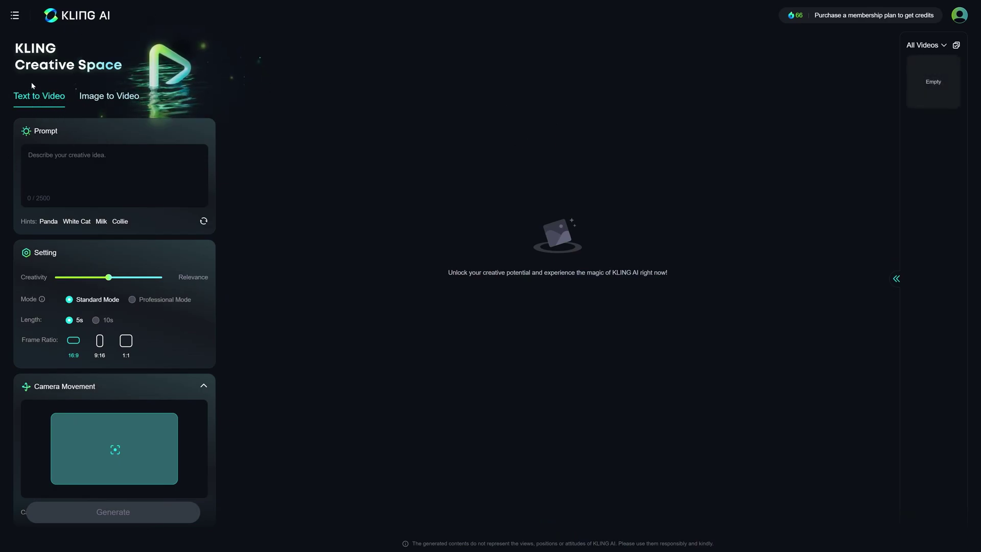
left_click(122, 100)
left_click(53, 100)
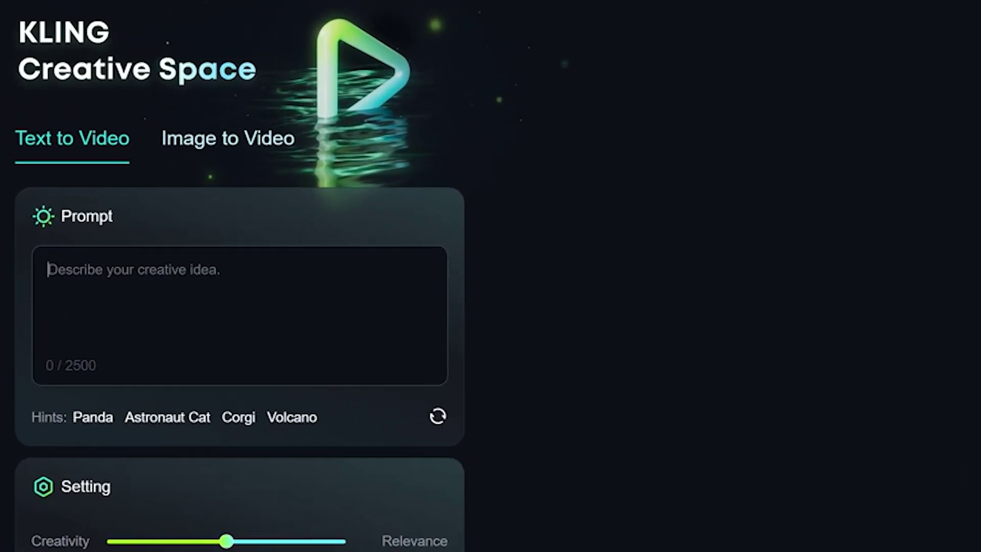
left_click(96, 148)
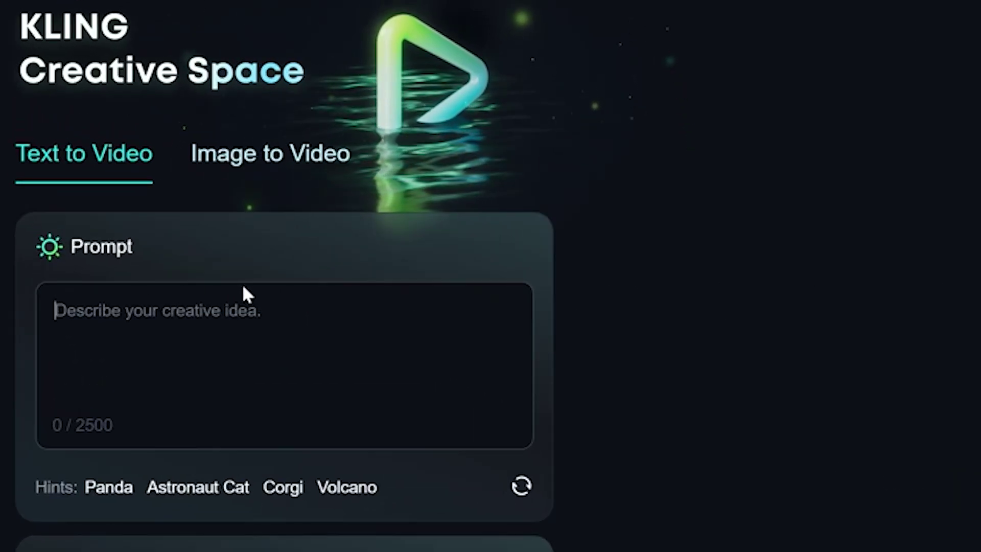
Examine the text-to-video settings for creativity, Standard and Professional Mode, length, and frame ratio.
scroll(175, 210, "down", 8)
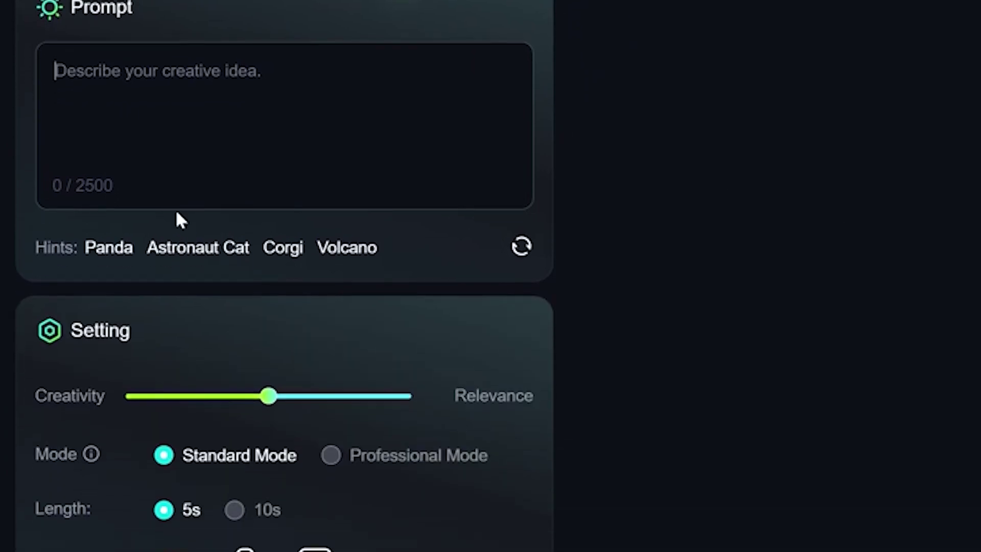
mouse_move(261, 219)
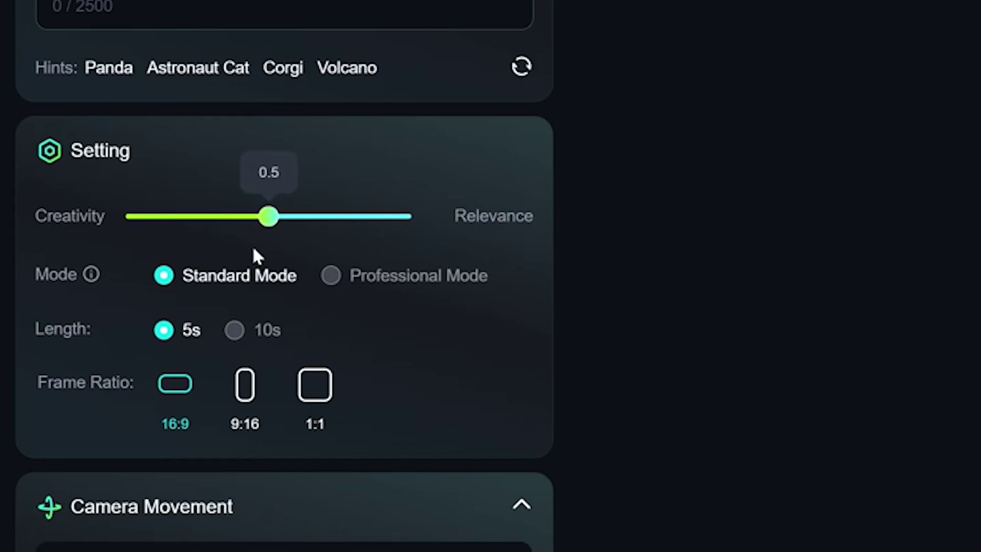
left_click(355, 276)
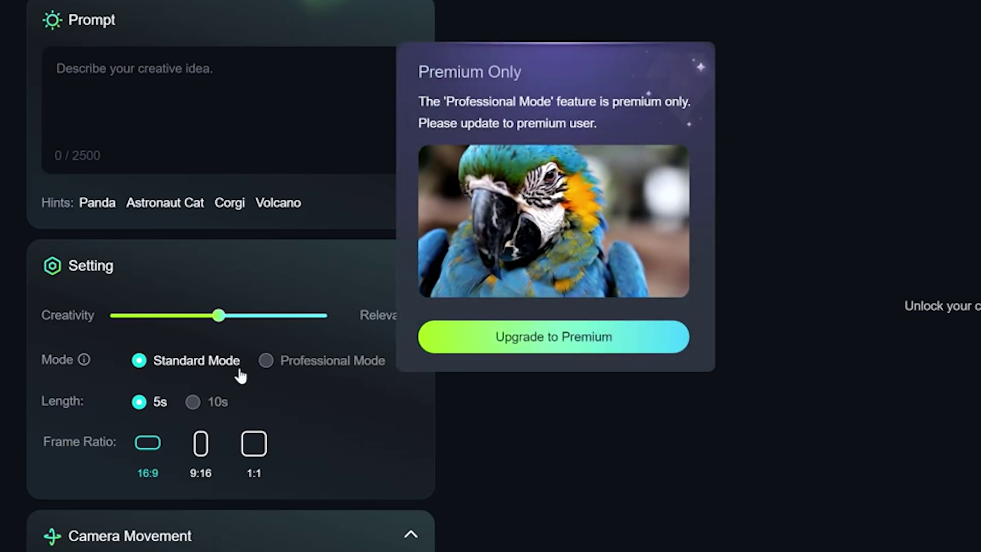
mouse_move(91, 357)
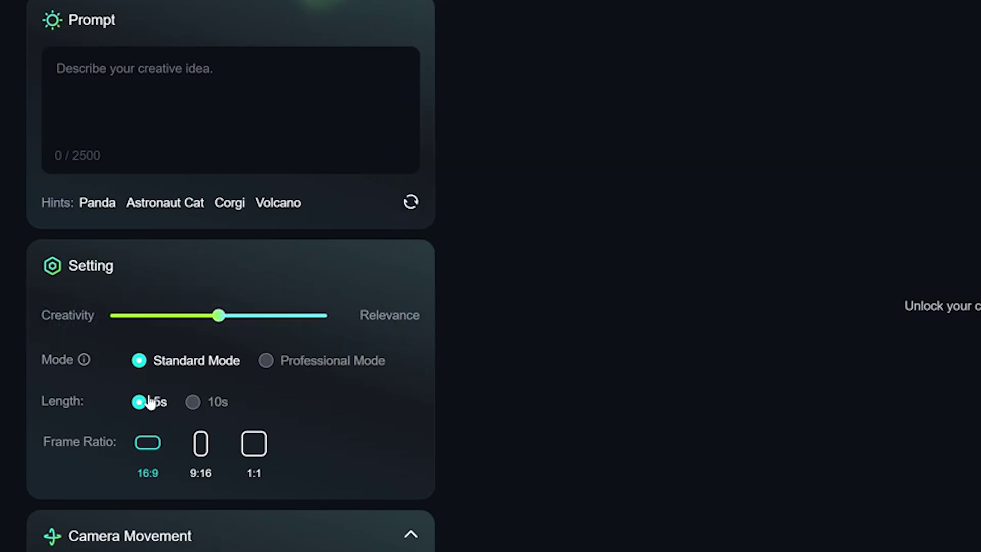
mouse_move(210, 409)
mouse_move(170, 446)
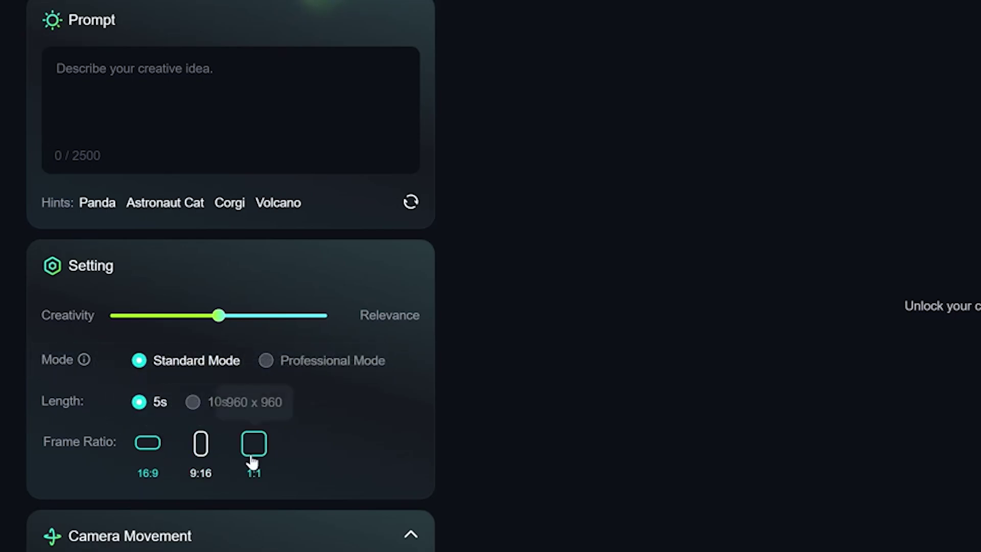
Review the available camera control options and the optional negative prompt without changing the camera movement.
scroll(271, 449, "down", 5)
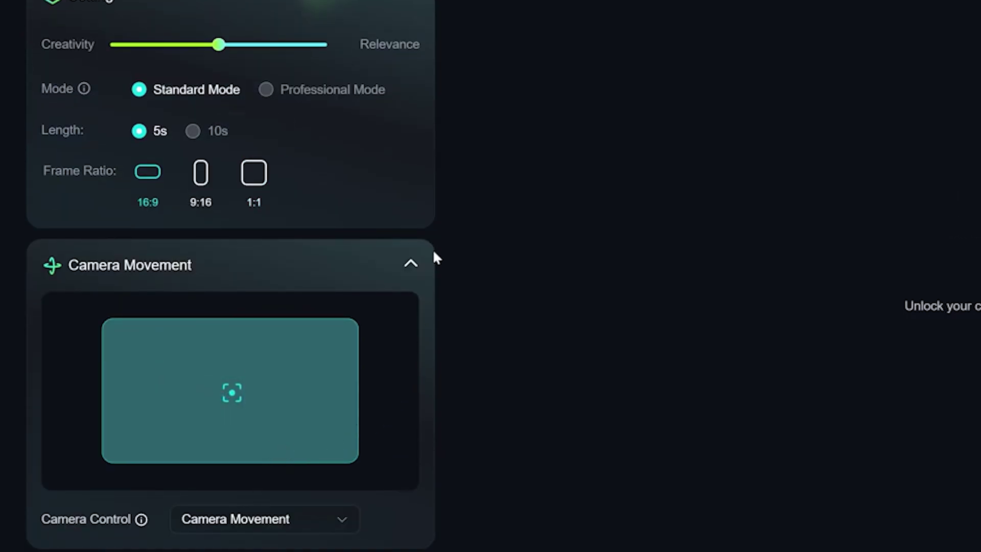
left_click(285, 530)
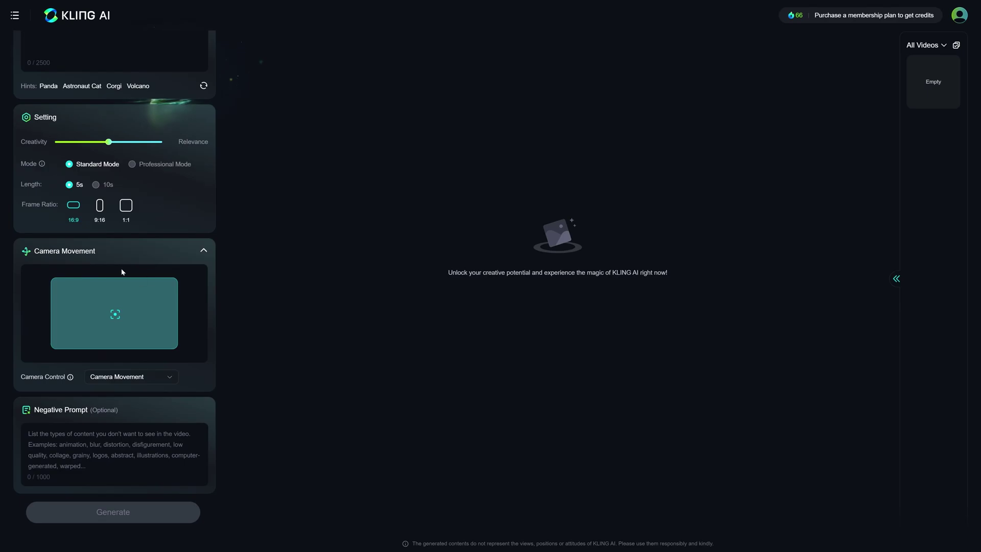
left_click(149, 378)
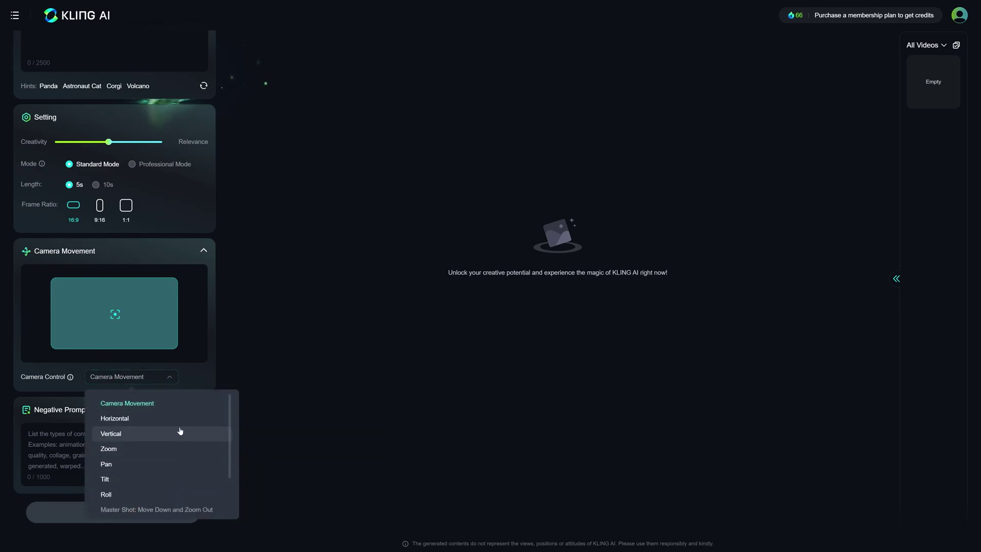
left_click(186, 474)
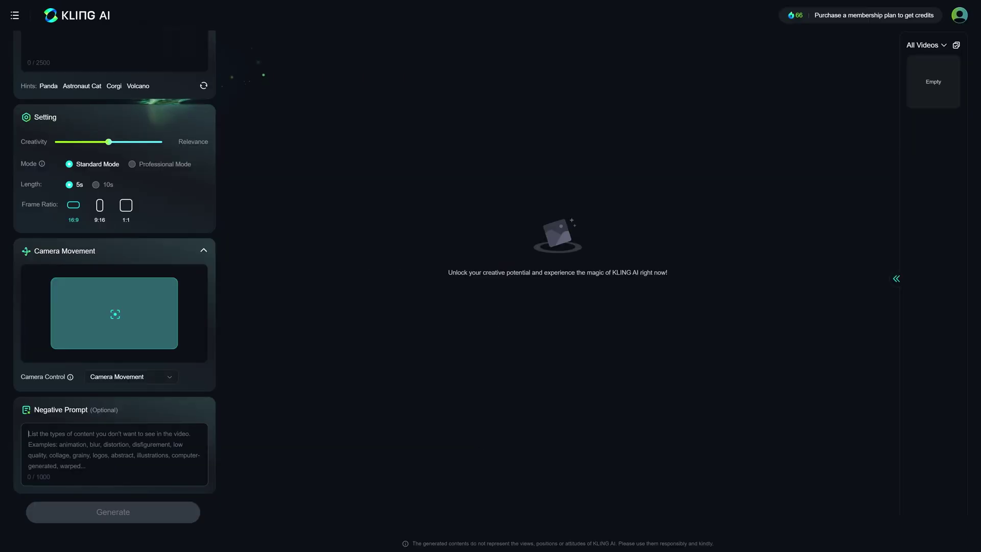
Switch the video generator to Image to Video mode.
scroll(115, 33, "up", 3)
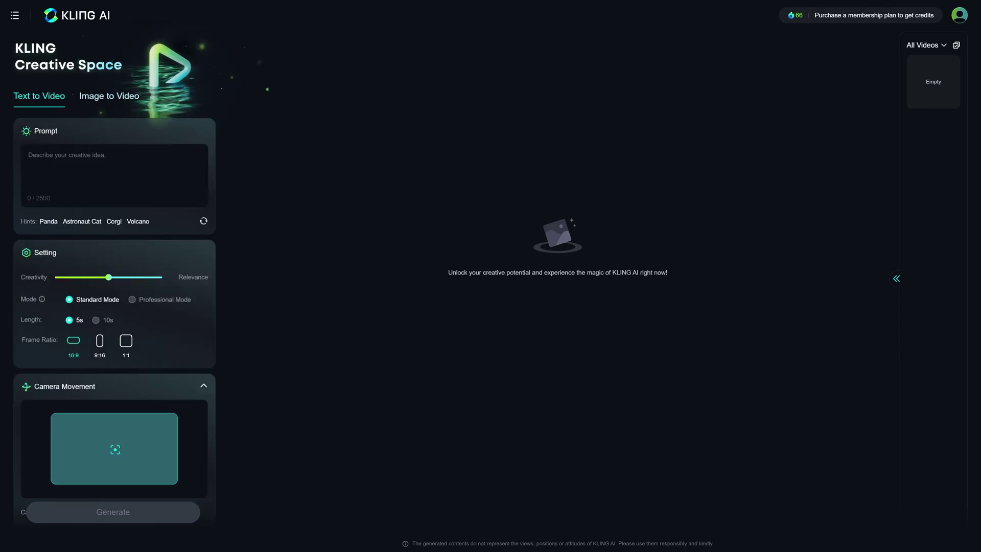
left_click(109, 97)
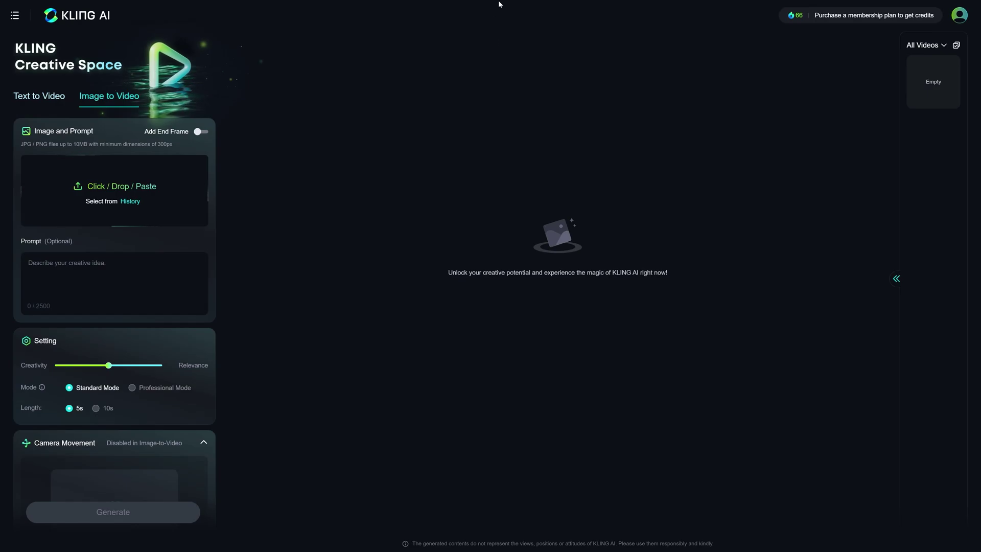
Upload the Midjourney image of the woman in a yellow dress to Kling AI and paste its original description as the prompt.
left_click(684, 8)
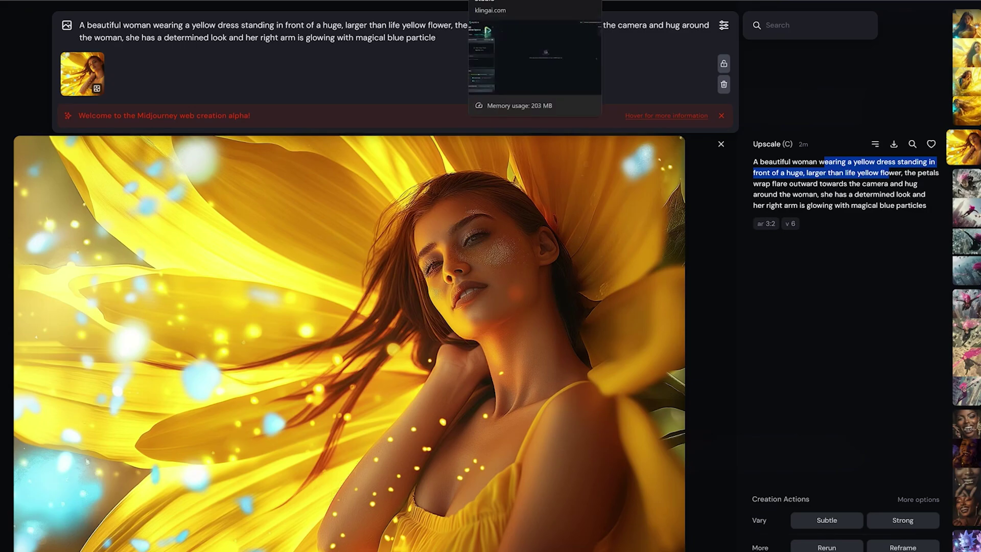
left_click(491, 8)
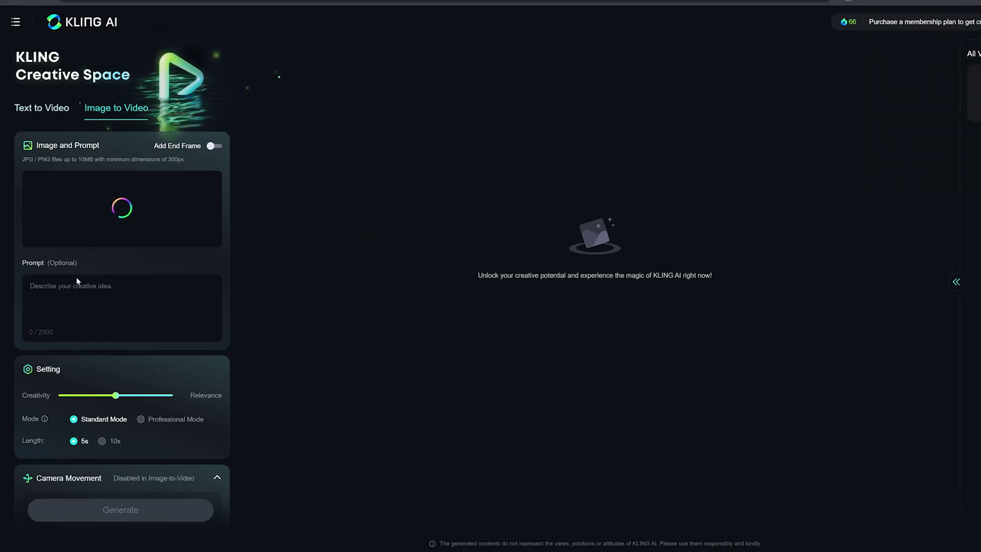
left_click(93, 401)
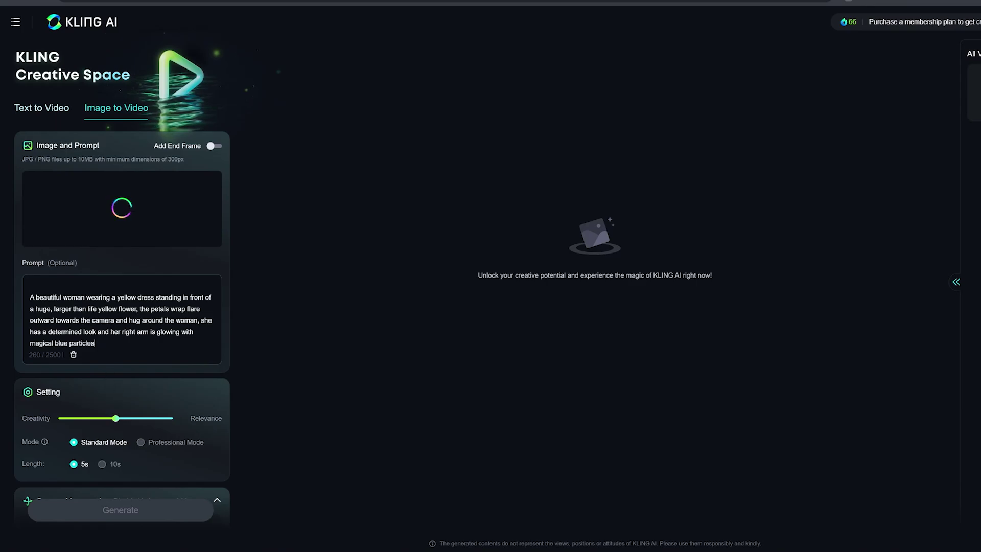
Generate a 5s Standard Mode video from the image of the woman in the yellow dress and its prompt.
scroll(51, 433, "down", 2)
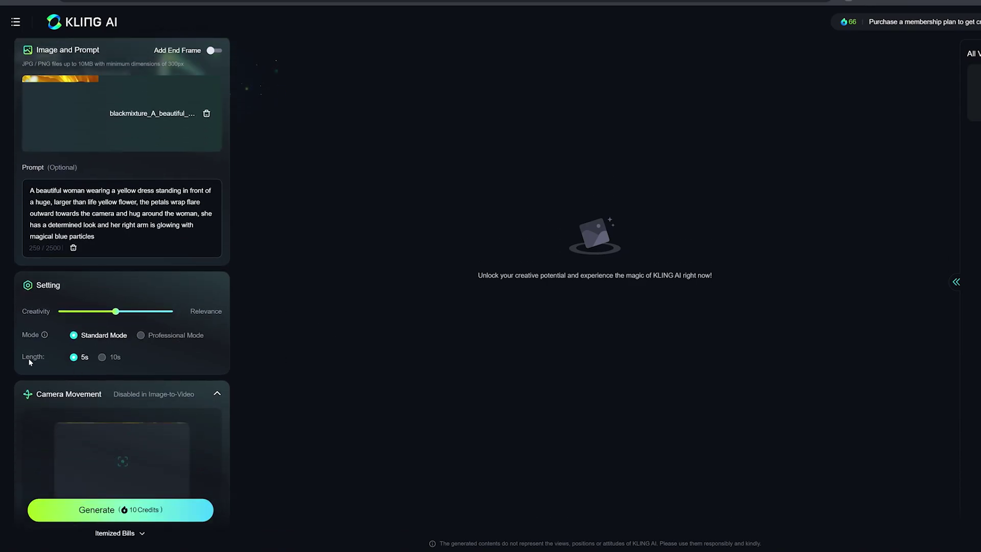
scroll(29, 361, "down", 3)
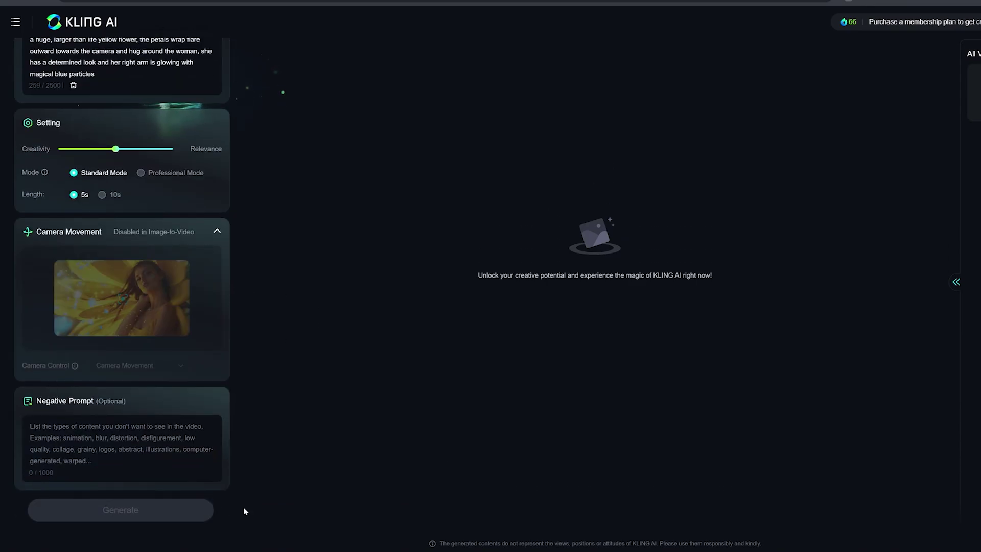
left_click(205, 510)
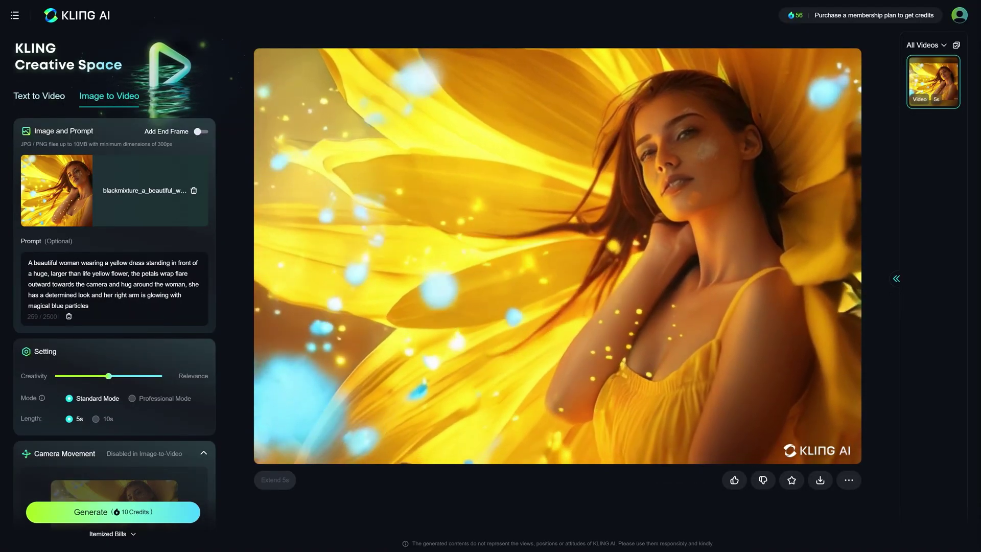
Examine the generated yellow dress video, the explanation of Standard and Professional Mode, and the additional options for the video.
mouse_move(702, 232)
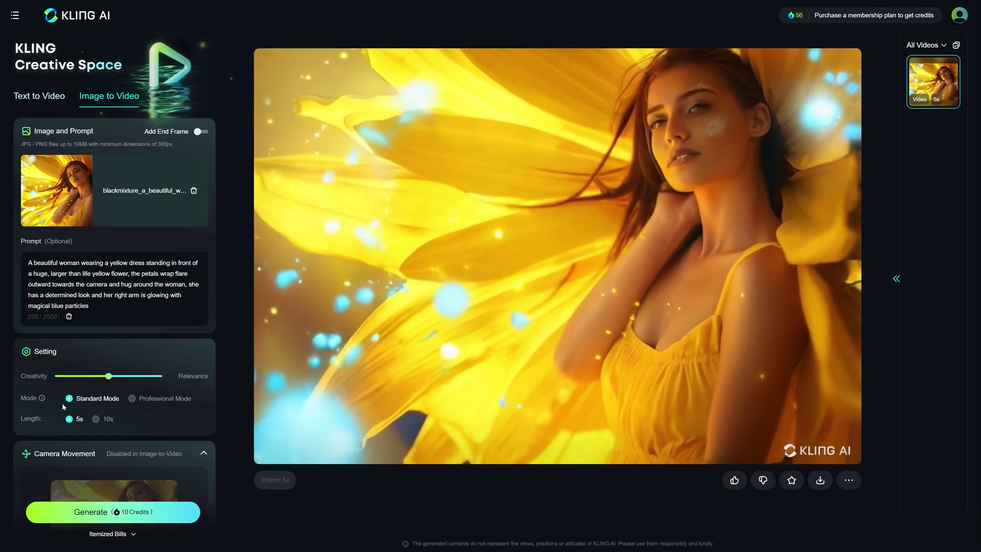
mouse_move(43, 398)
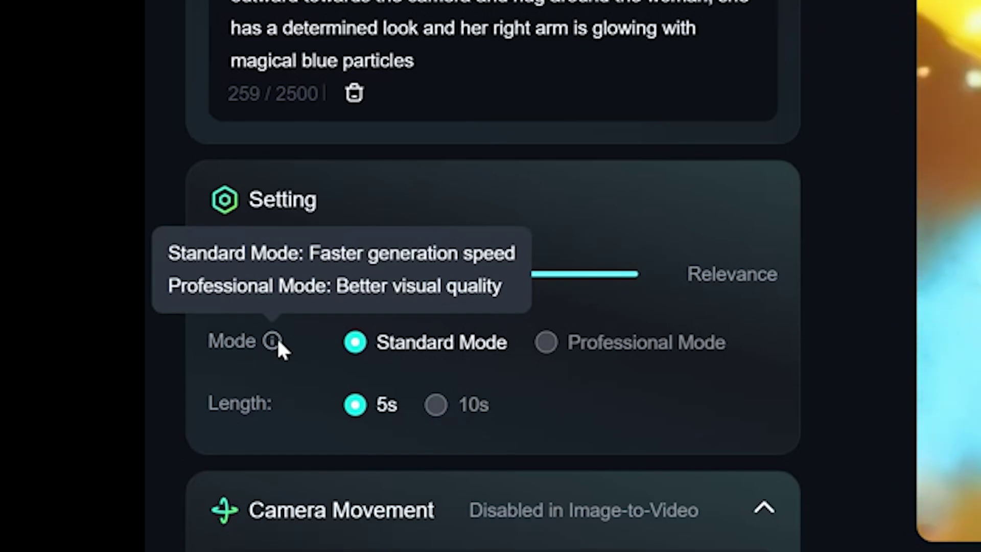
left_click(549, 345)
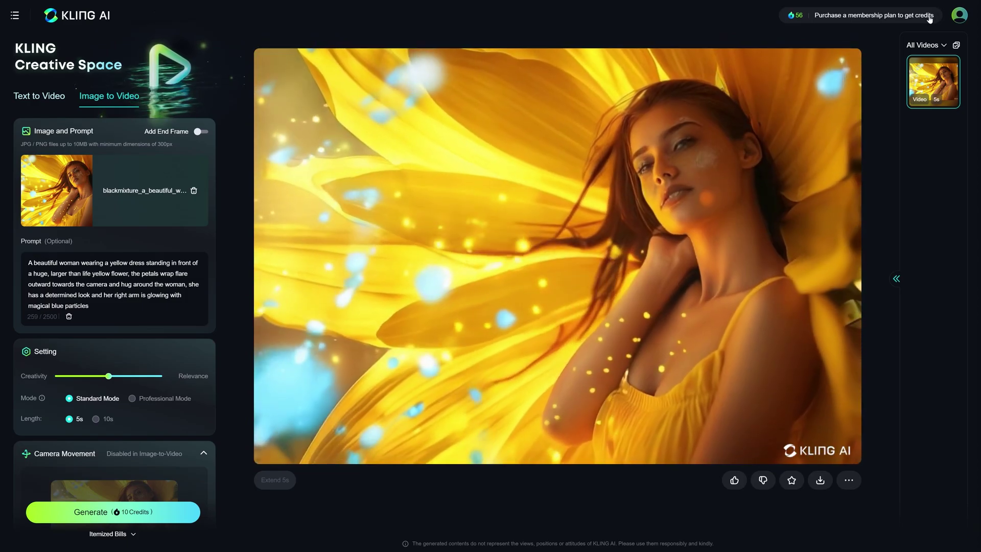
left_click(849, 480)
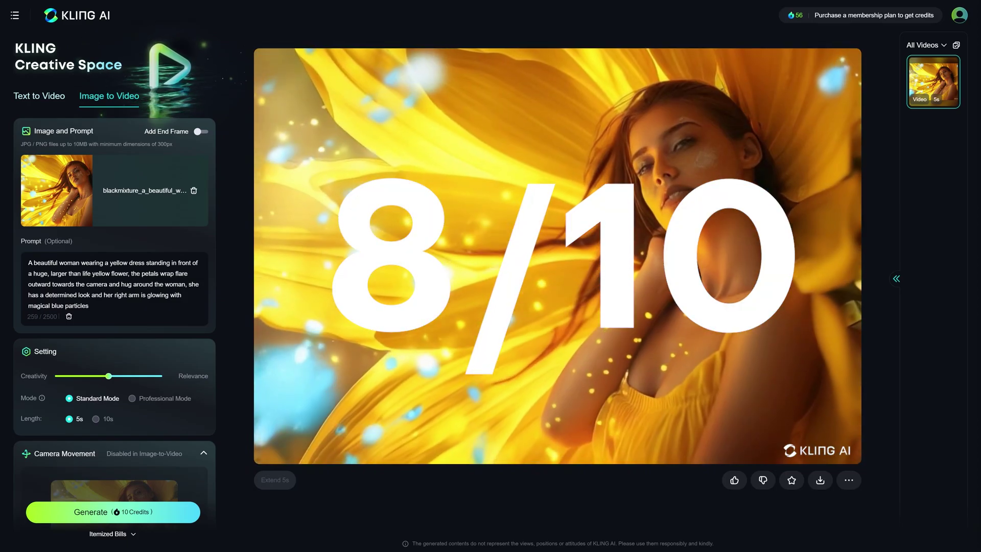
mouse_move(828, 472)
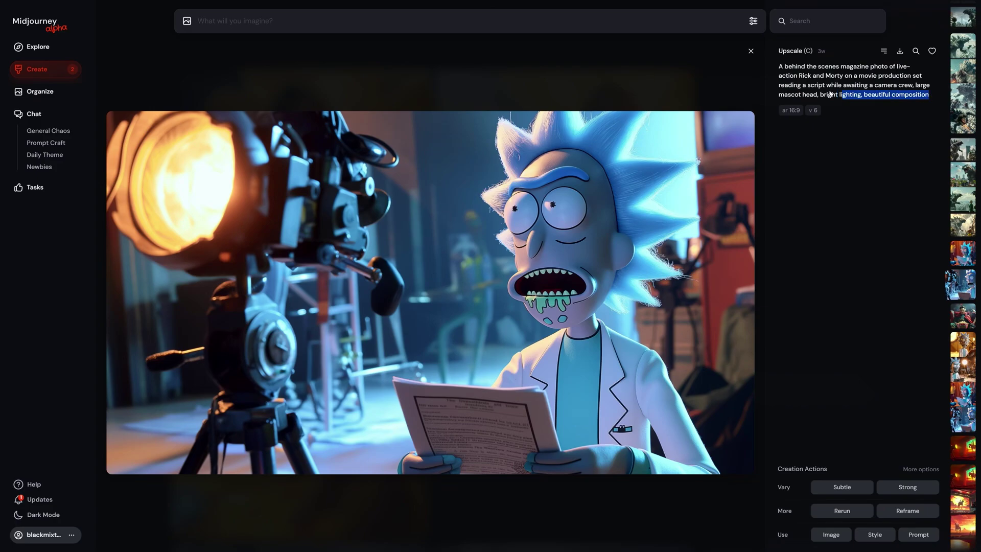
In Midjourney, copy the prompt of the live-action Rick and Morty image and save the image as PNG in Downloads.
right_click(802, 78)
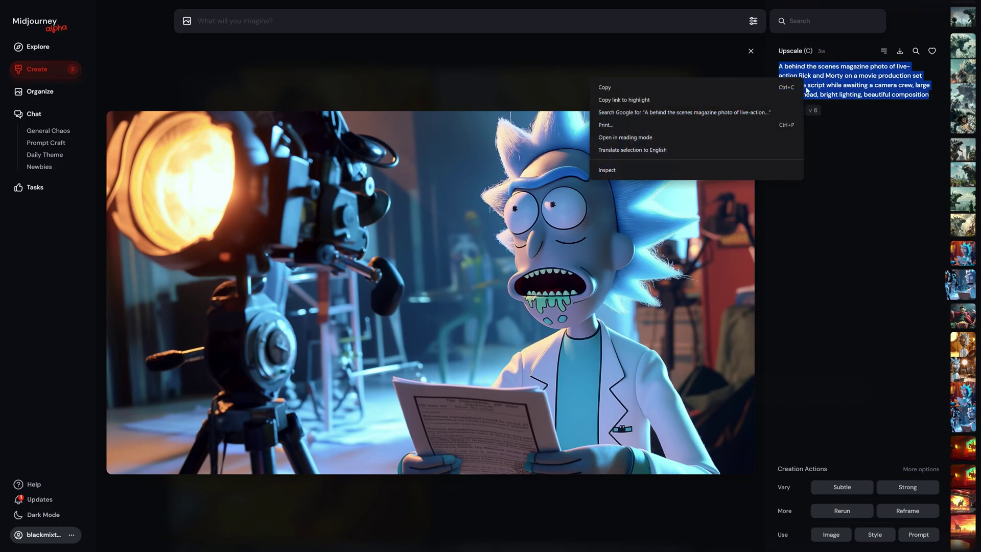
left_click(748, 88)
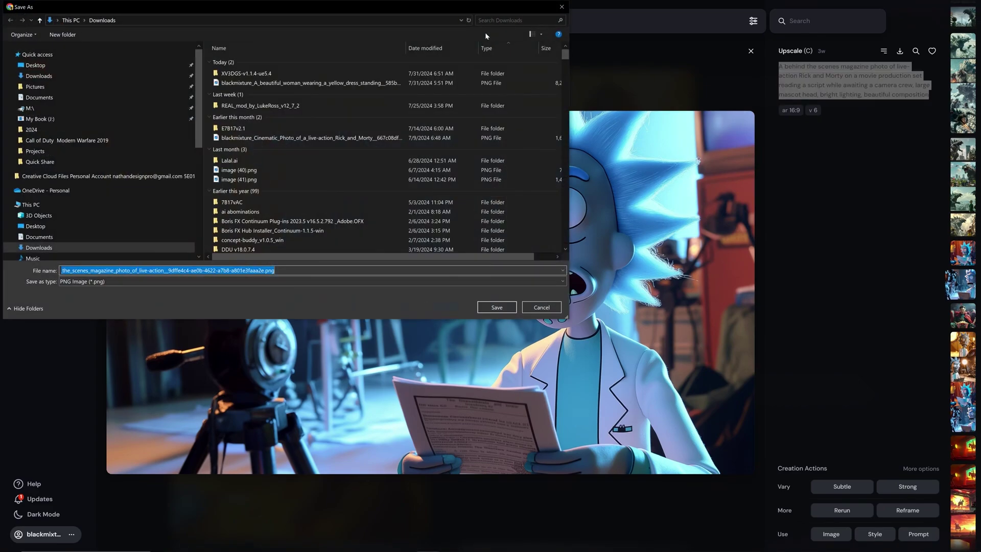
left_click(490, 307)
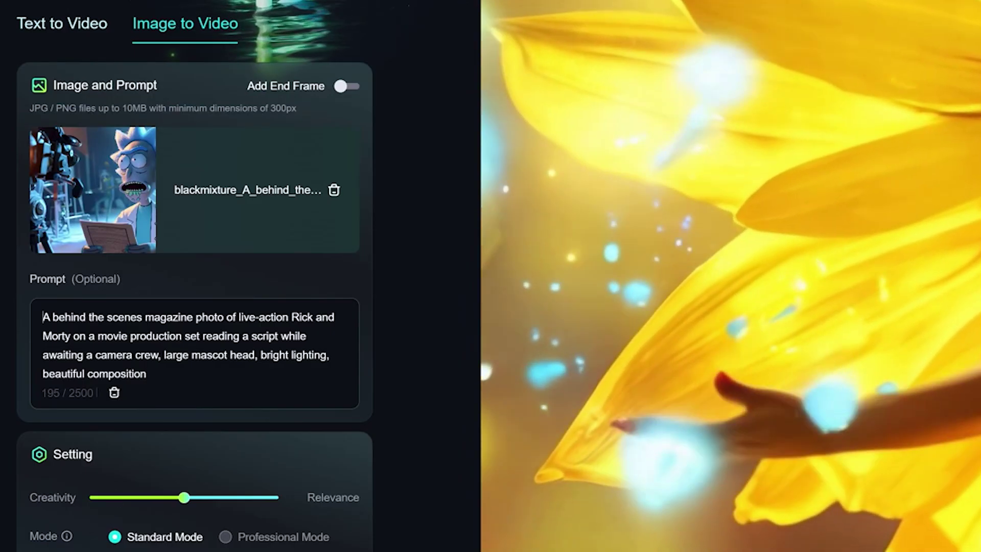
Generate a 5s Standard Mode video in Kling AI from the uploaded Rick and Morty image and its prompt.
mouse_move(224, 537)
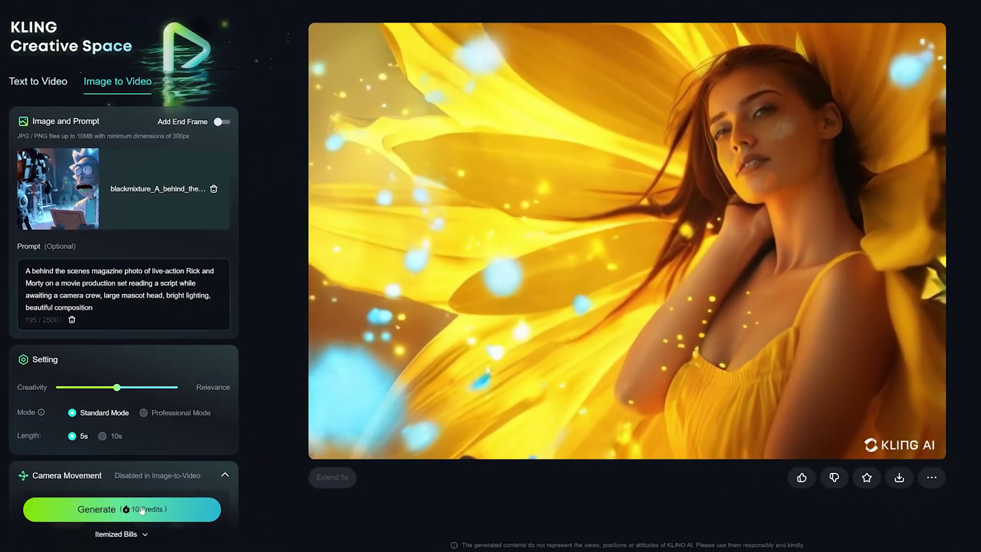
scroll(147, 413, "down", 2)
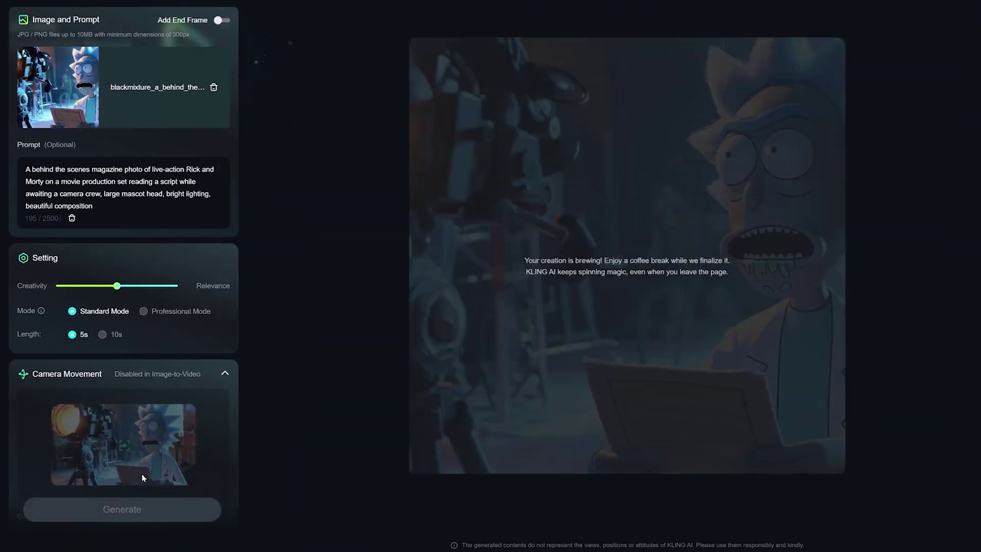
scroll(172, 363, "down", 3)
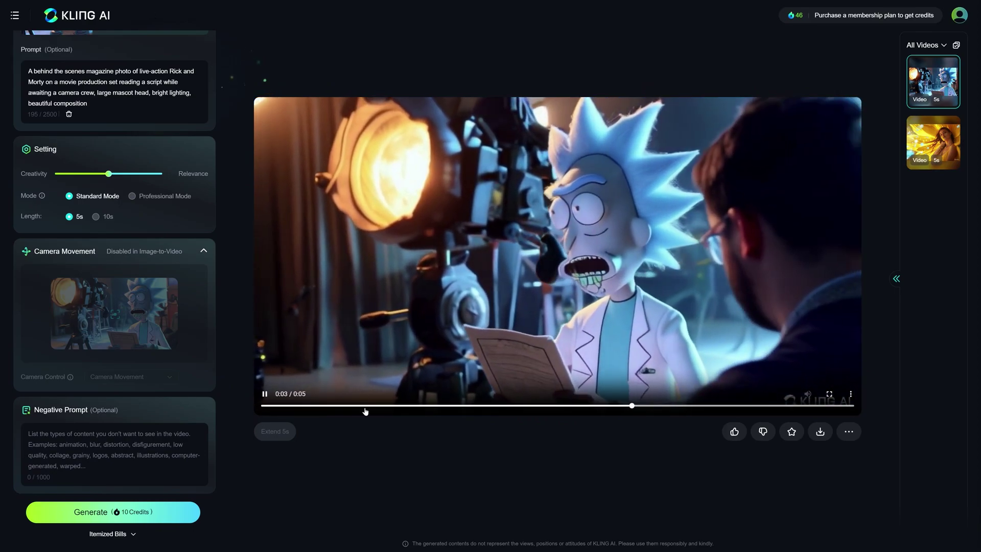
Replay the opening part of the generated Rick and Morty video several times to check its motion.
left_click(365, 407)
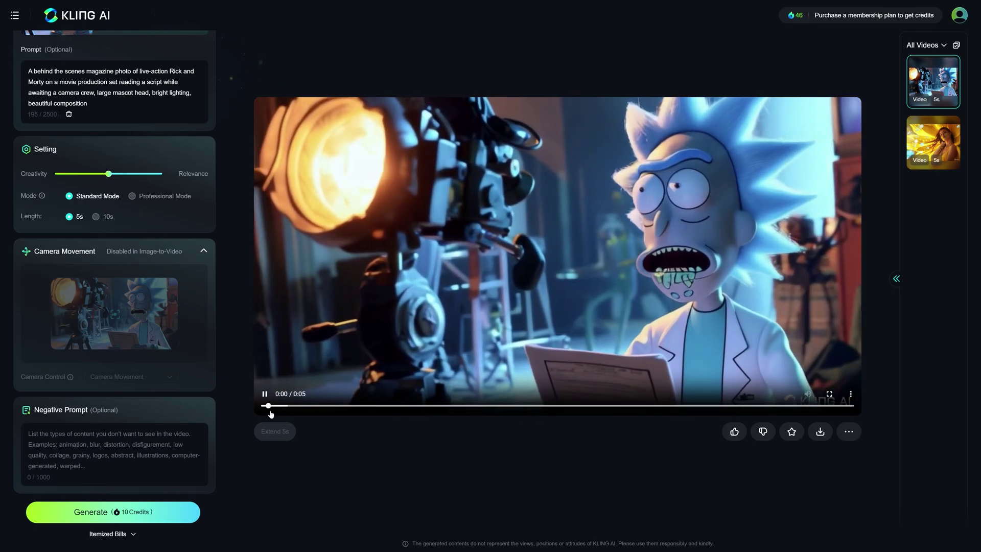
left_click(322, 408)
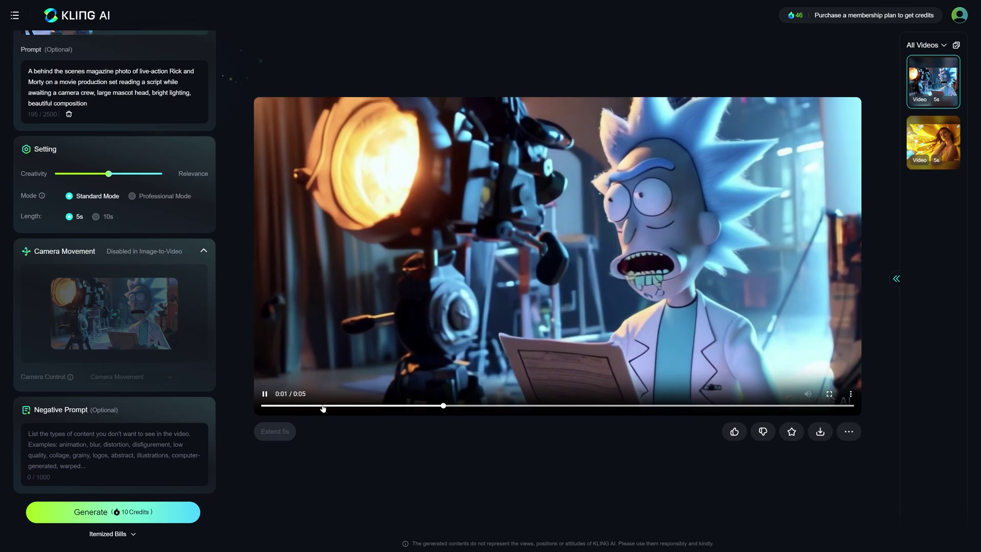
left_click(323, 407)
left_click(324, 408)
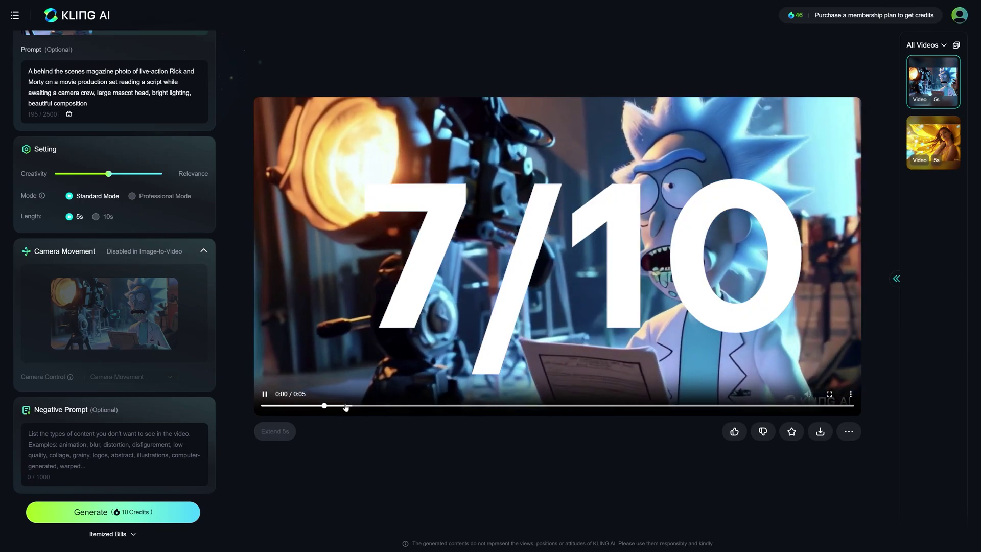
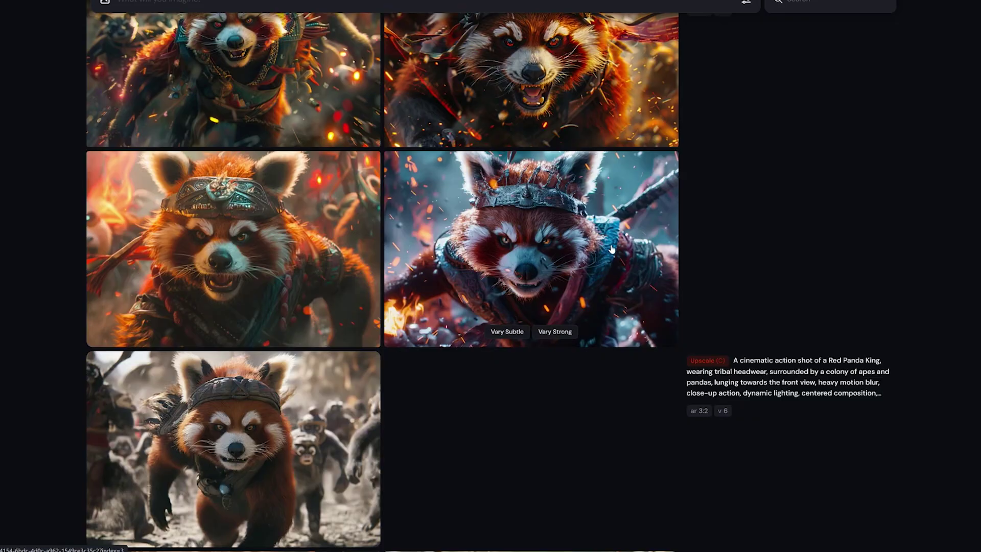
Replace Kling AI's source image with Midjourney's blue-toned Red Panda King image and replace the prompt with its original description.
left_click(611, 249)
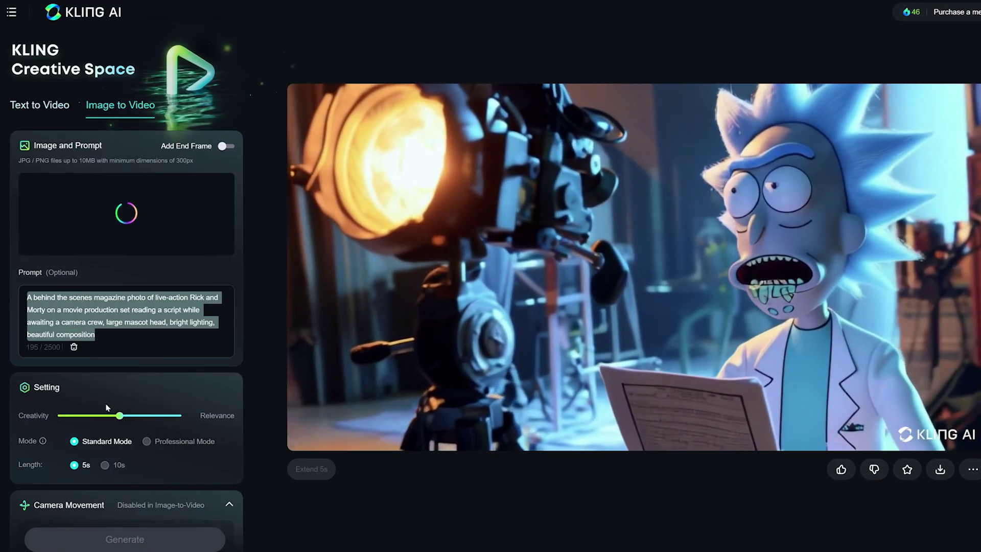
type("A cinematic action shot of a Red Panda King, wearing tribal headwear, surrounded by a colony of apes and pandas, lunging towards the front view, heavy motion blur, close-up action, dynamic colorful vibrant lighting, highly detailed, expressive eyes and mouth, flames on edges of frame, centered composition, advanced technology gear")
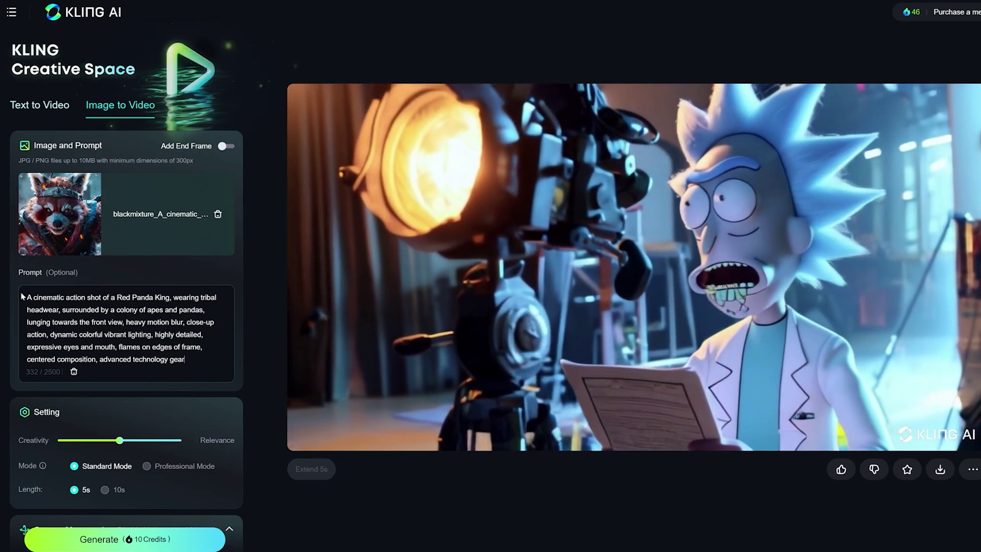
Review the Red Panda King prompt and generate a 5s Standard Mode video from it and the uploaded image.
left_click_drag(23, 296, 214, 322)
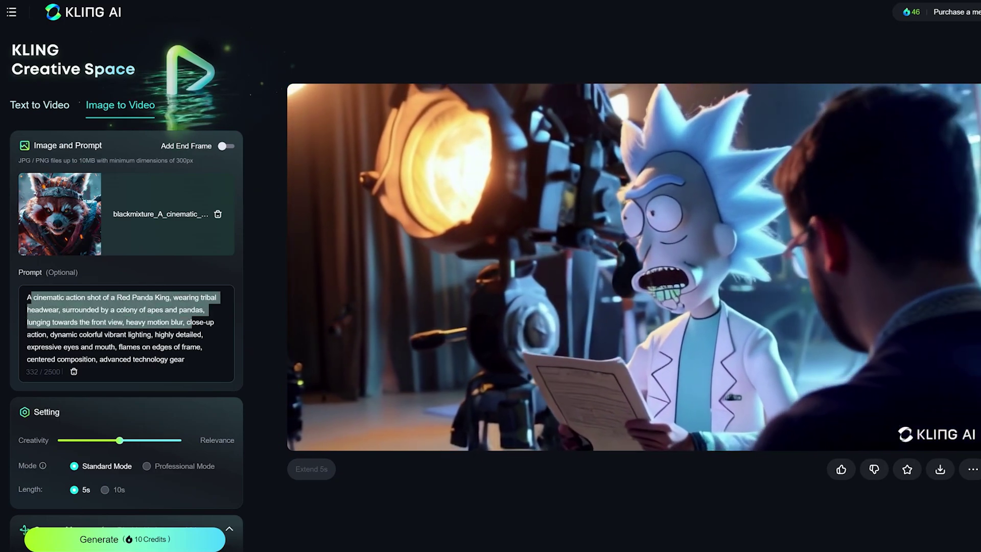
left_click(170, 297)
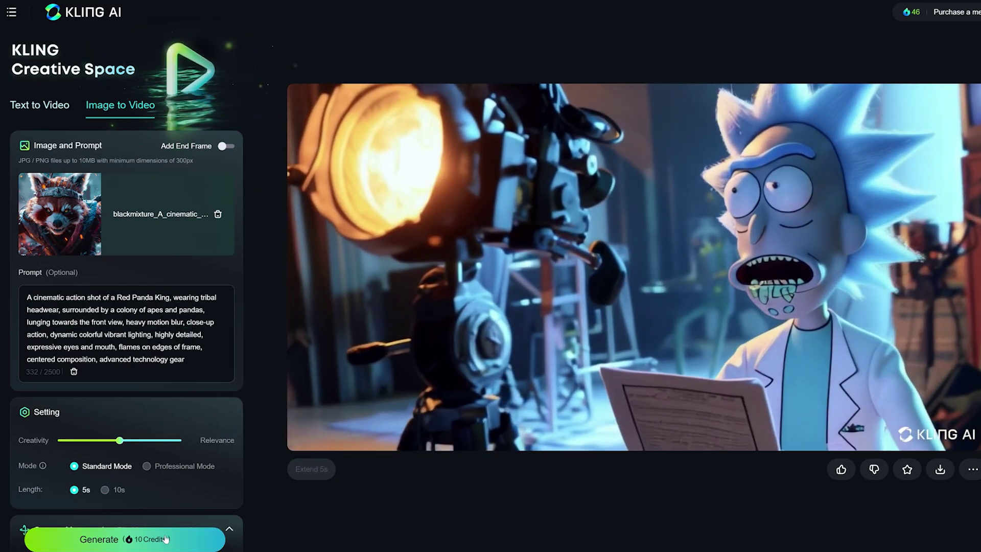
left_click(165, 535)
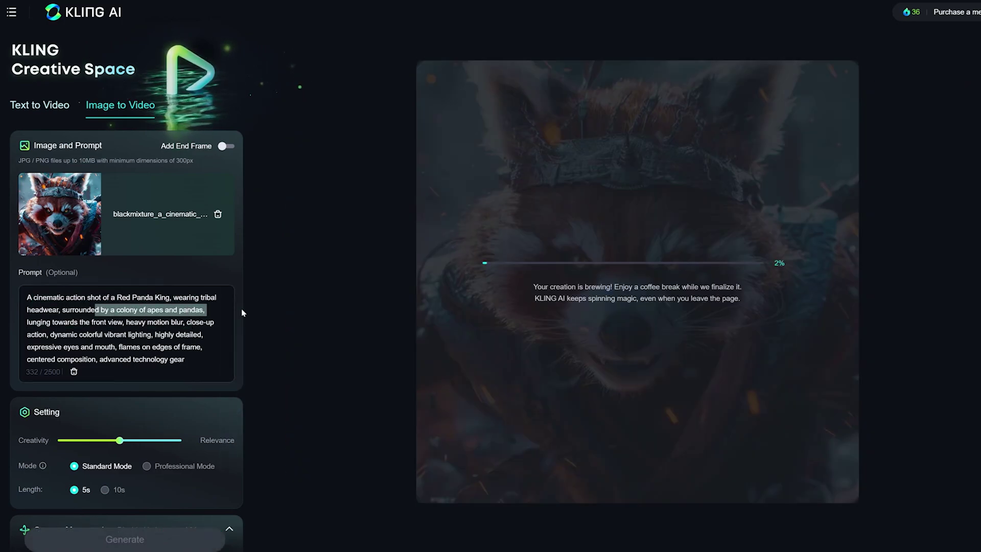
left_click(185, 359)
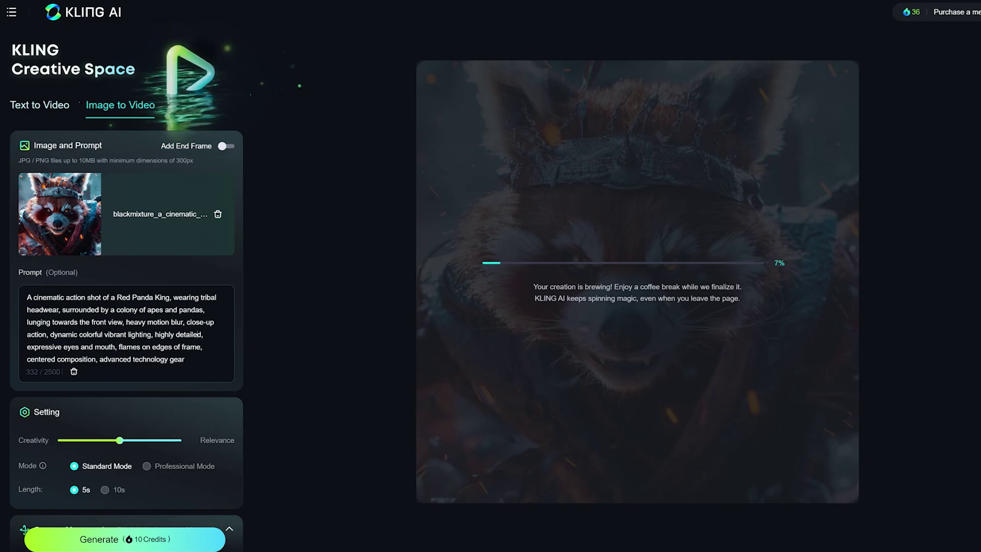
Save the Midjourney image of the futuristic cyberpunk ocean city.
key("alt+f")
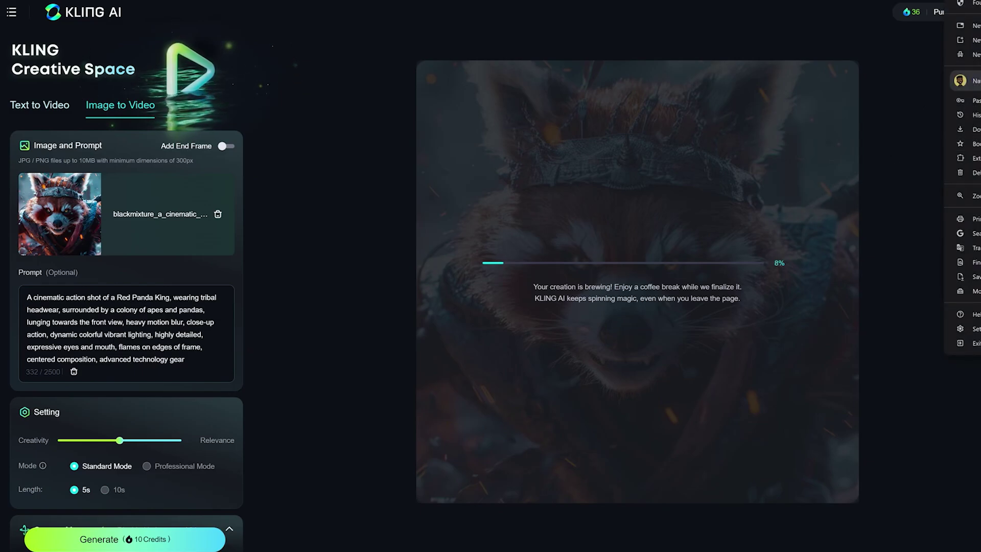
key("F11")
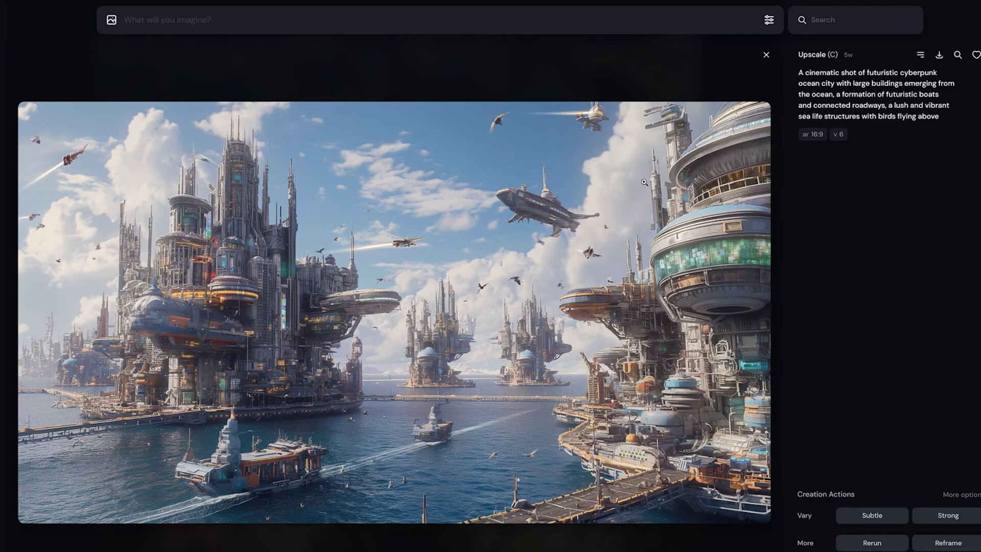
right_click(548, 276)
left_click(658, 202)
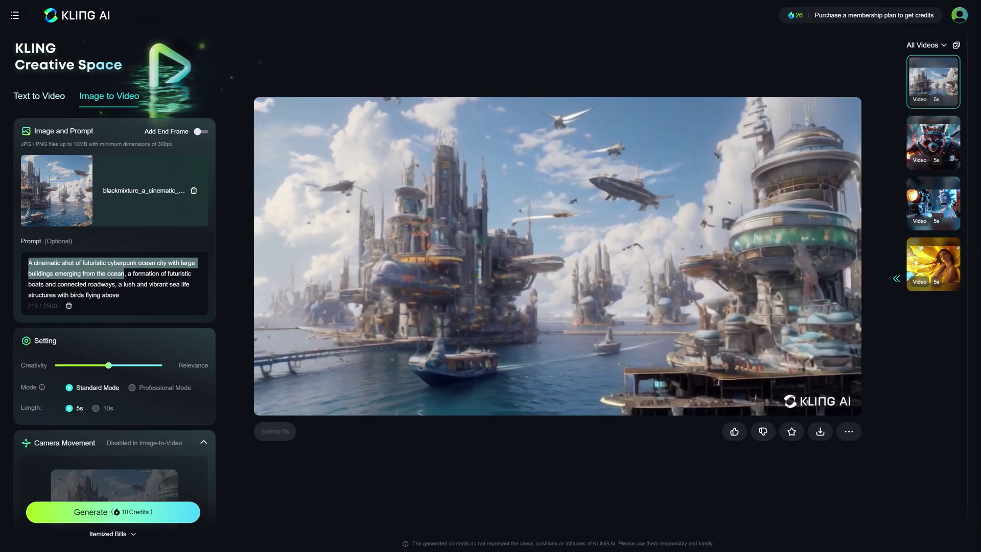
Generate a 5s, 16:9 Standard Mode text-to-video from "A cinematic shot of futuristic cyberpunk ocean city with large buildings emerging from the ocean".
mouse_move(810, 252)
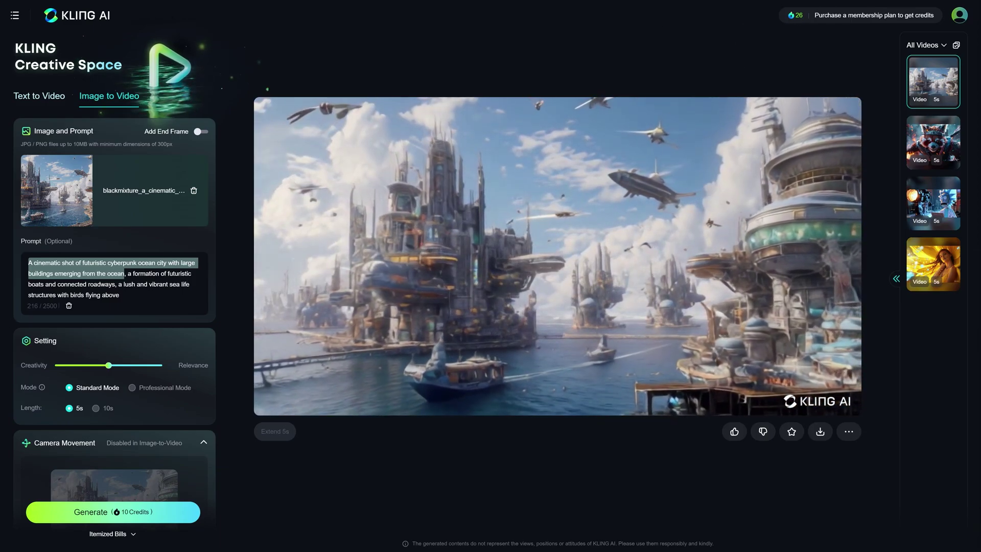
left_click(39, 96)
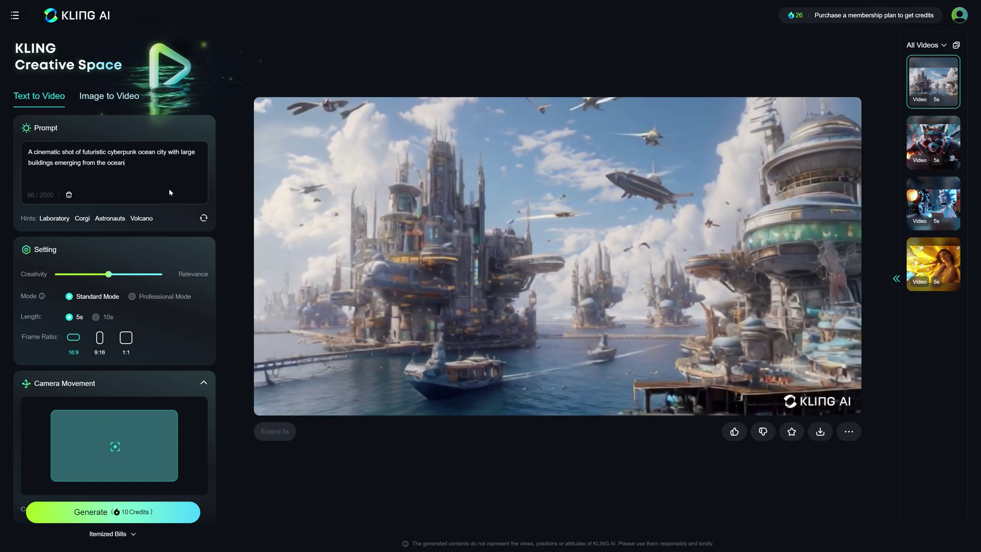
scroll(81, 145, "down", 3)
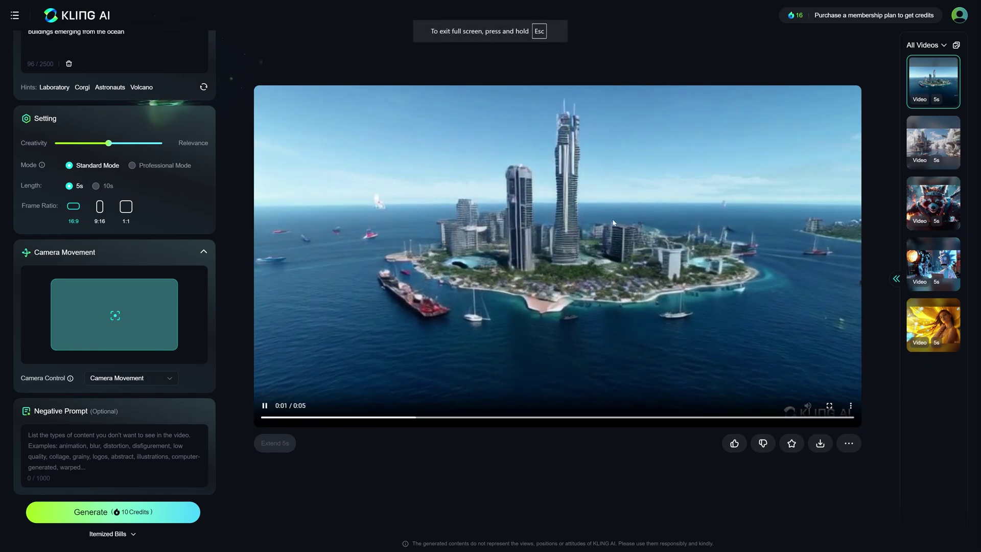
Check the remaining credits and play the video generated from the futuristic movie set image with the neon jungle portal.
scroll(145, 240, "up", 3)
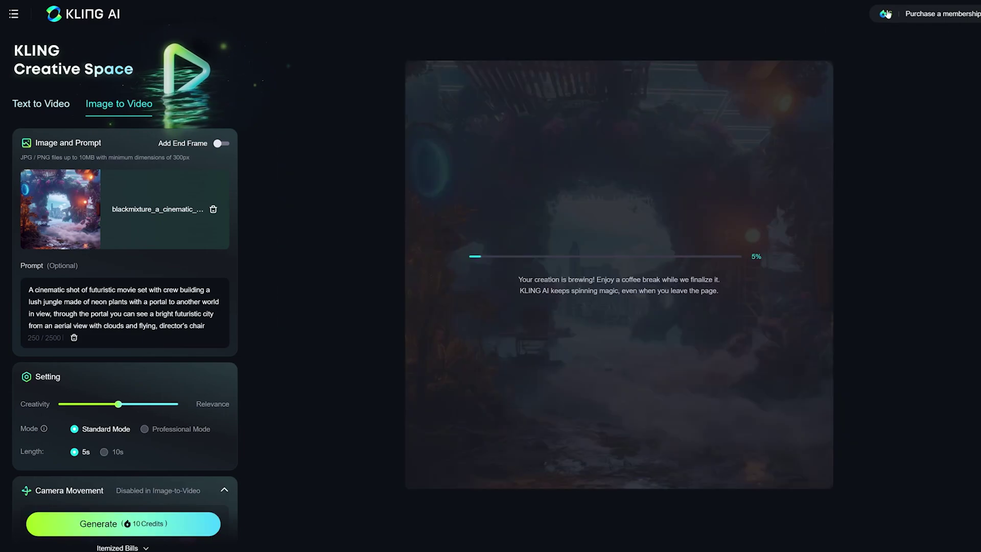
mouse_move(887, 15)
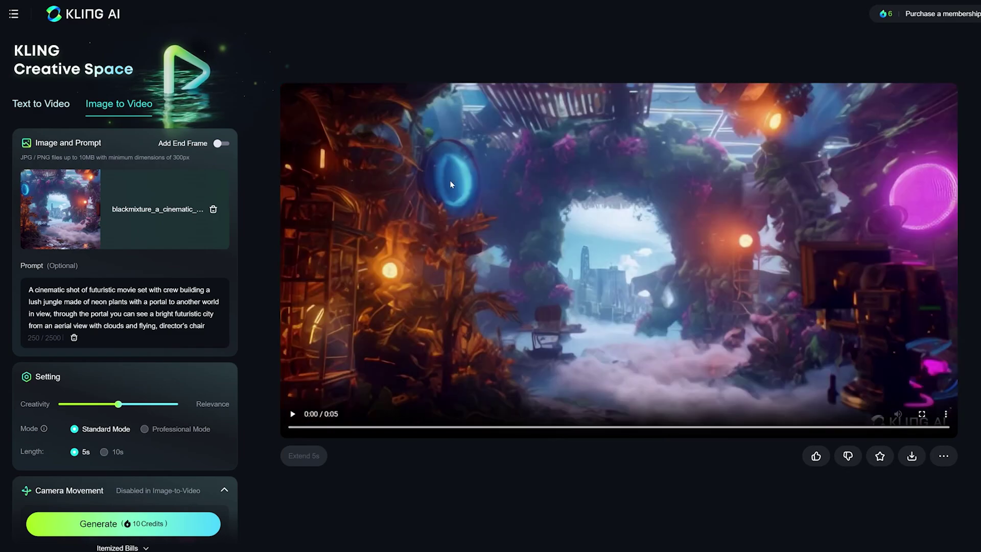
left_click(452, 185)
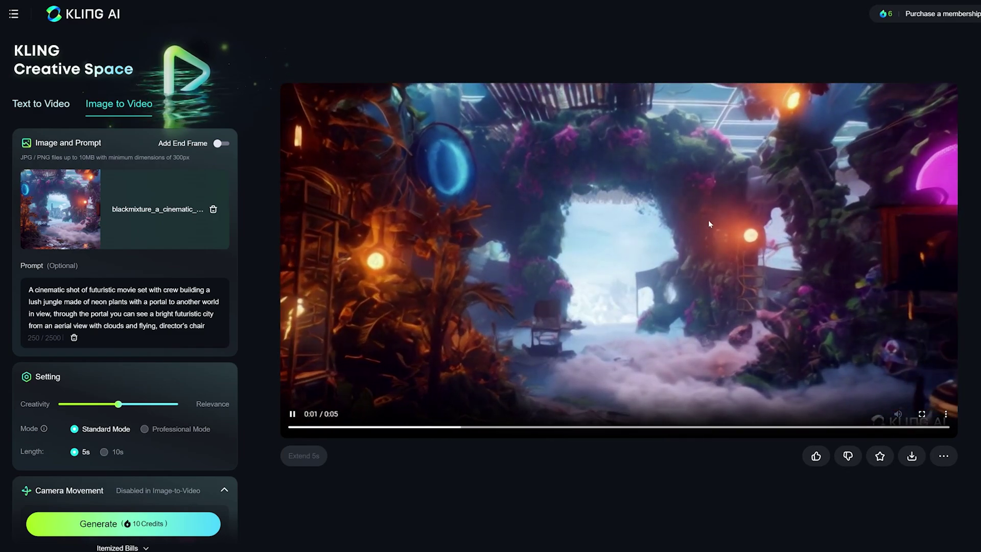